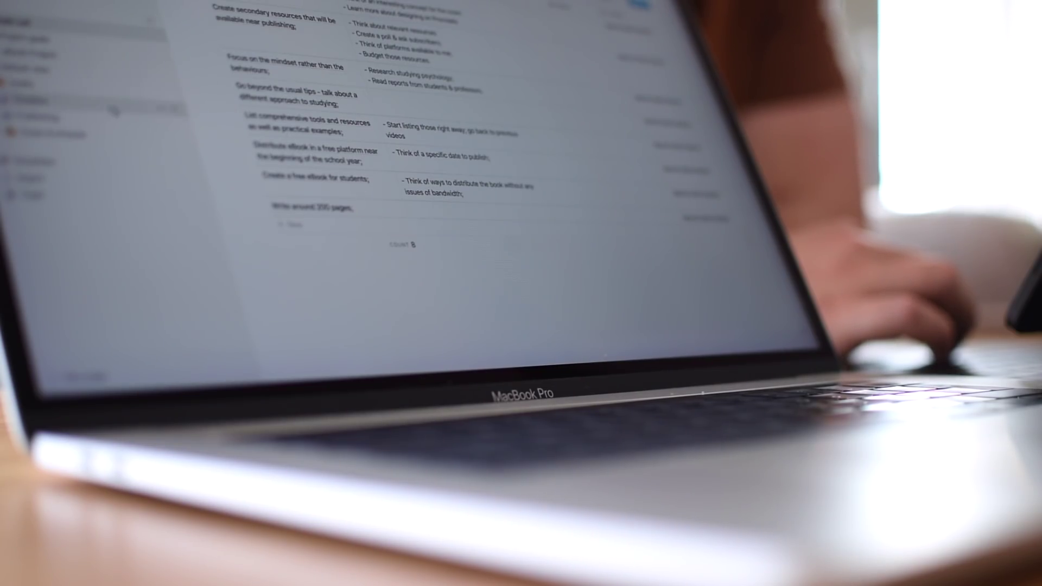
Open the Project goals page from the sidebar and scroll through its empty body.
left_click(114, 110)
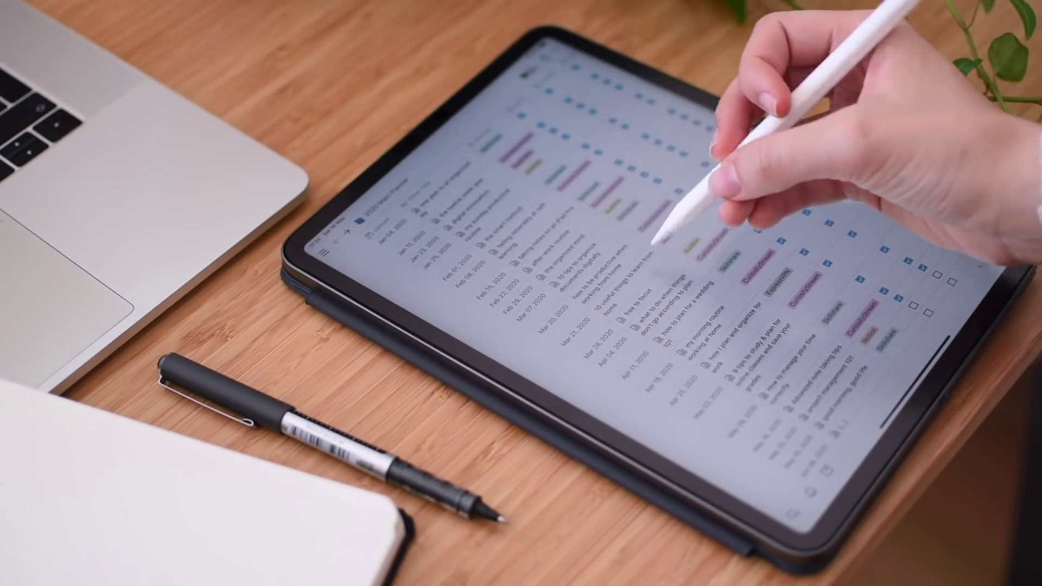
scroll(602, 195, "down", 2)
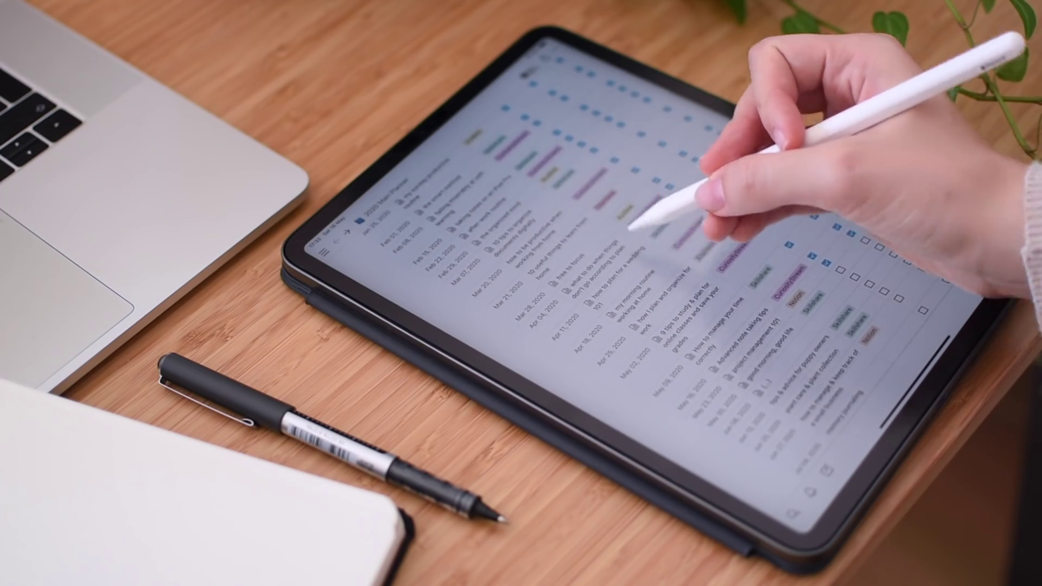
scroll(787, 337, "up", 5)
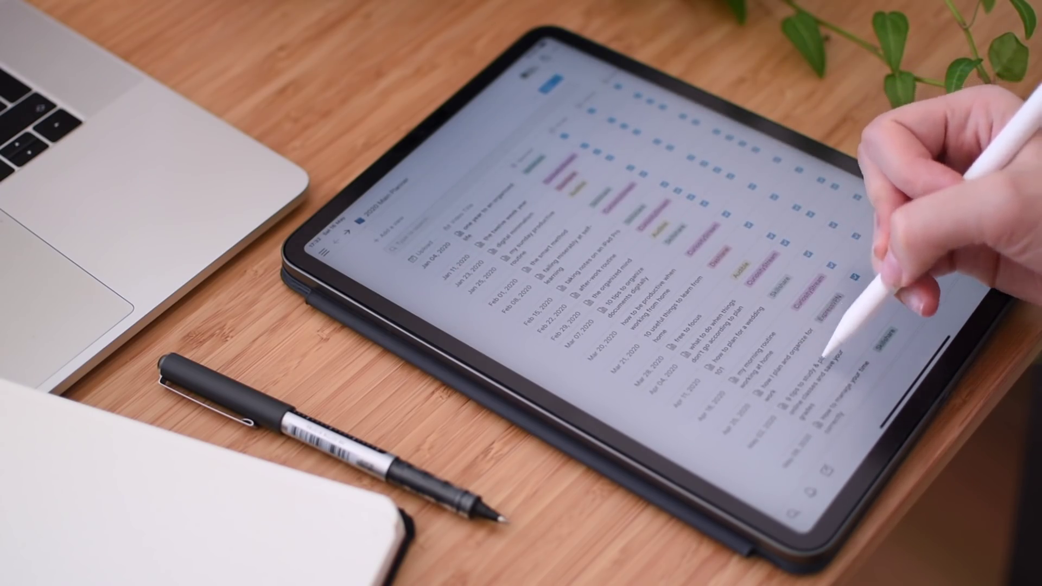
scroll(803, 321, "down", 3)
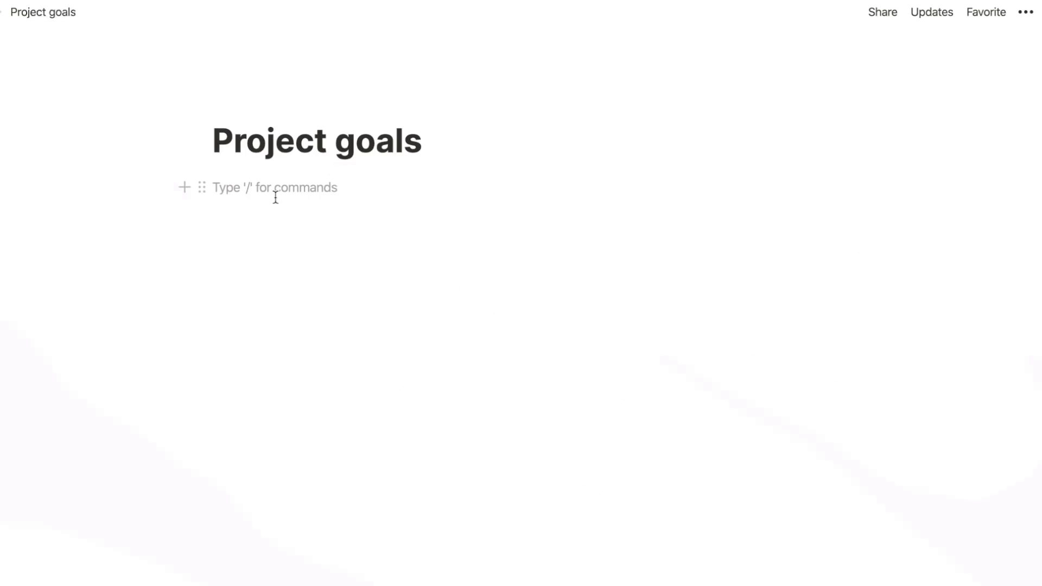
Add to-do goals: free eBook for students, beyond usual tips, mindset focus, comprehensive tools list.
type("/")
left_click(298, 356)
type("Create ")
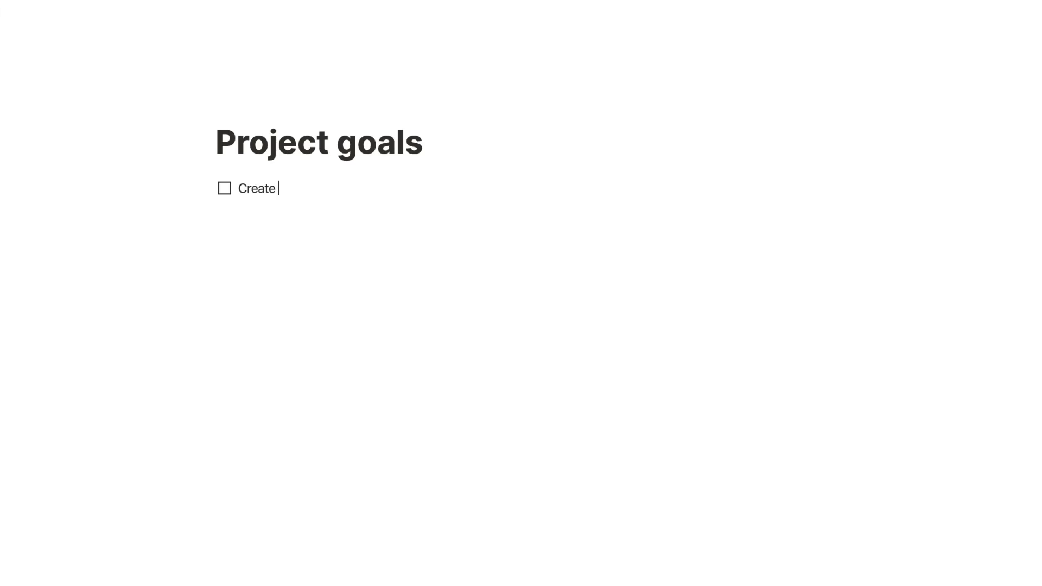
type("a free eBook for stude")
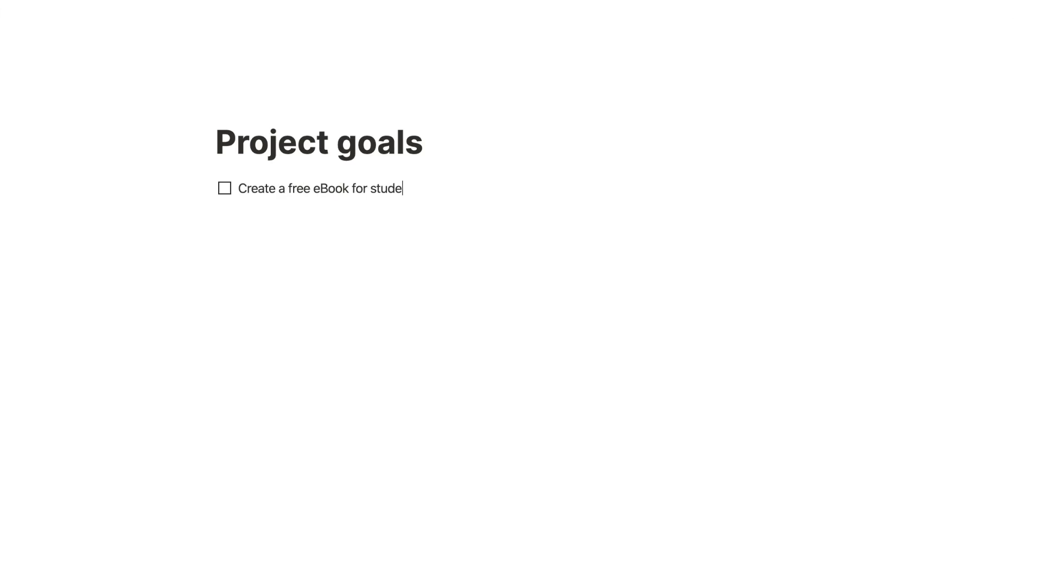
type("nts;")
key("Return")
type("Go beyond")
type("the usual tips - talk about a different approach to studying;")
key("Return")
type("Focus on the mindset rather than the behaviours;")
key("Return")
type("List comprehensive tools and resources as well as practical examples;")
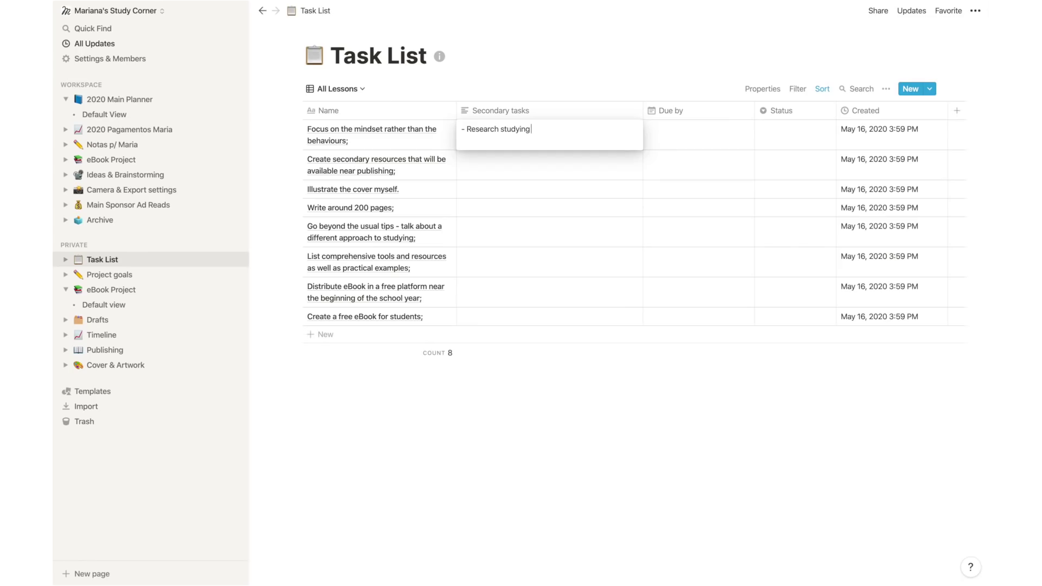
Finish the first goal's secondary tasks with an extra line.
left_click(549, 164)
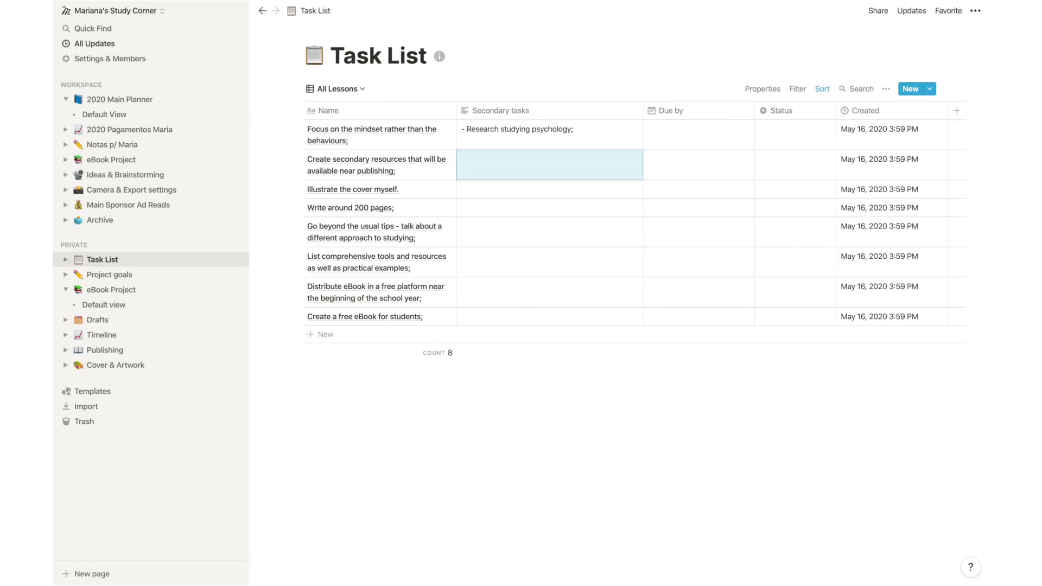
left_click(573, 135)
key("shift+Return")
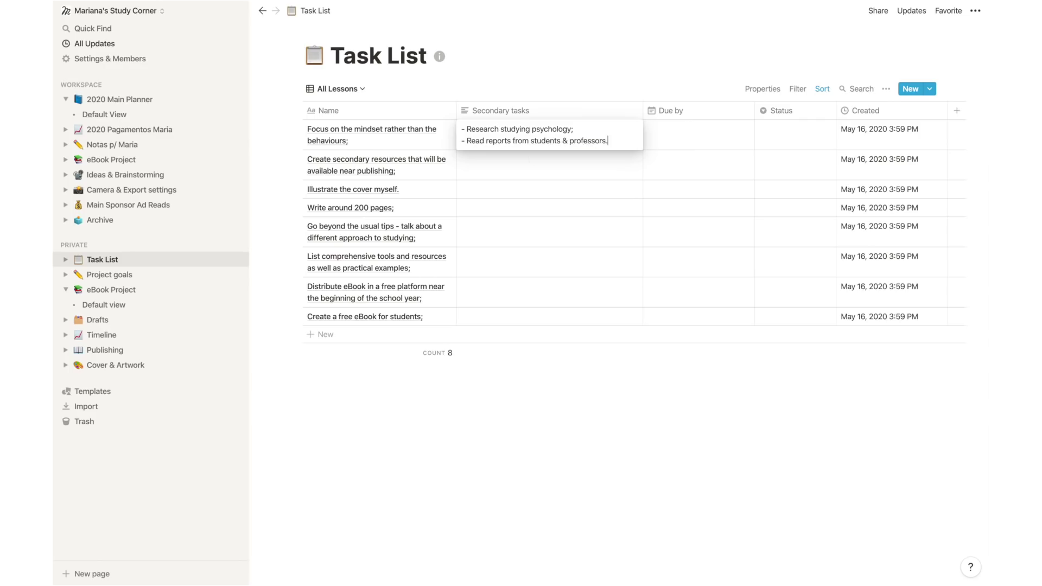
key("Escape")
Give the next goal secondary tasks starting with '- Think about relevant resources'.
left_click(514, 167)
type("- Think about relevant resources")
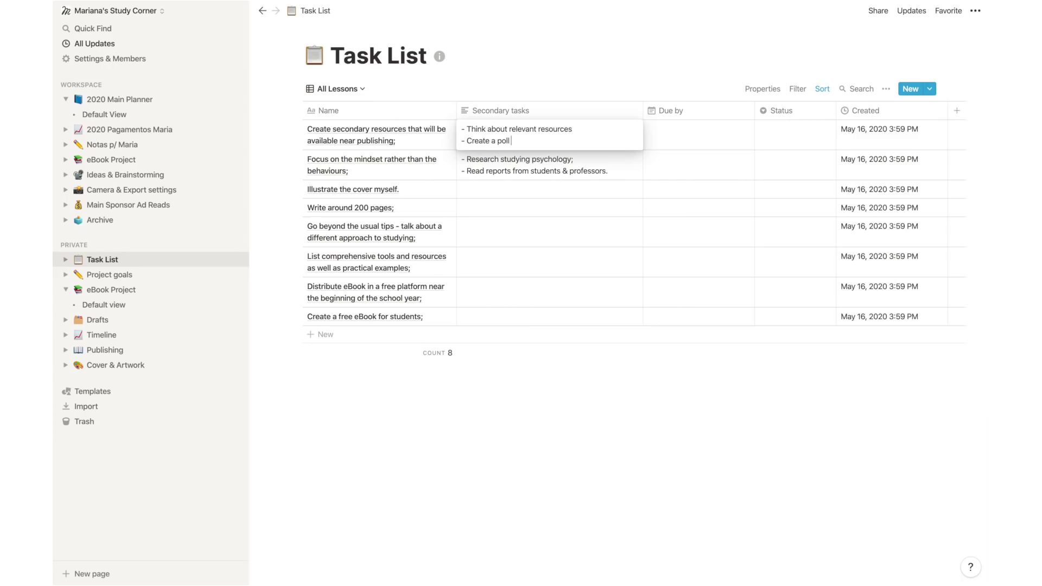
type("s;")
key("shift+Return")
type("- Think of p")
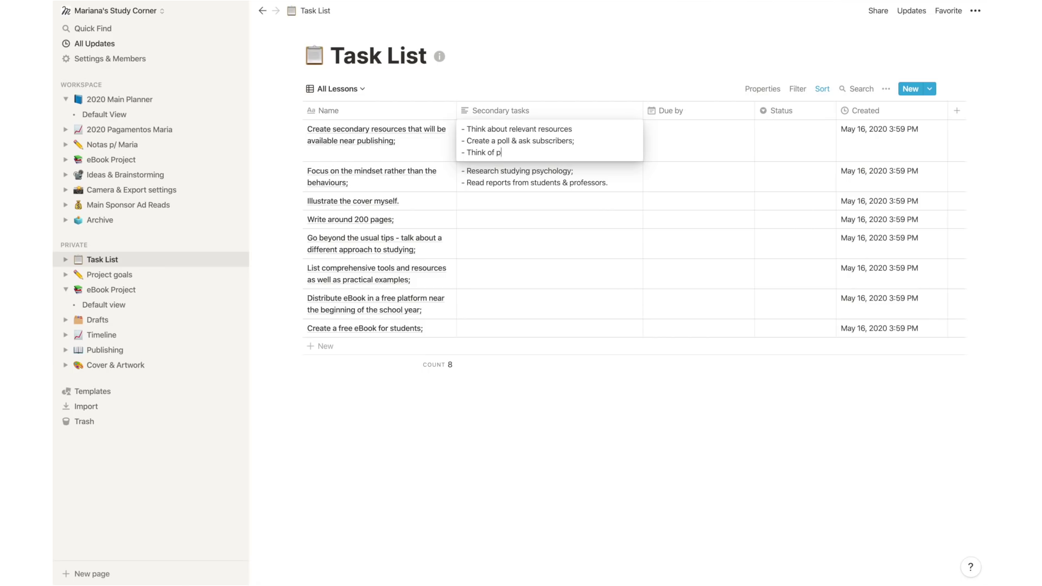
type(";")
key("shift+Return")
type("-")
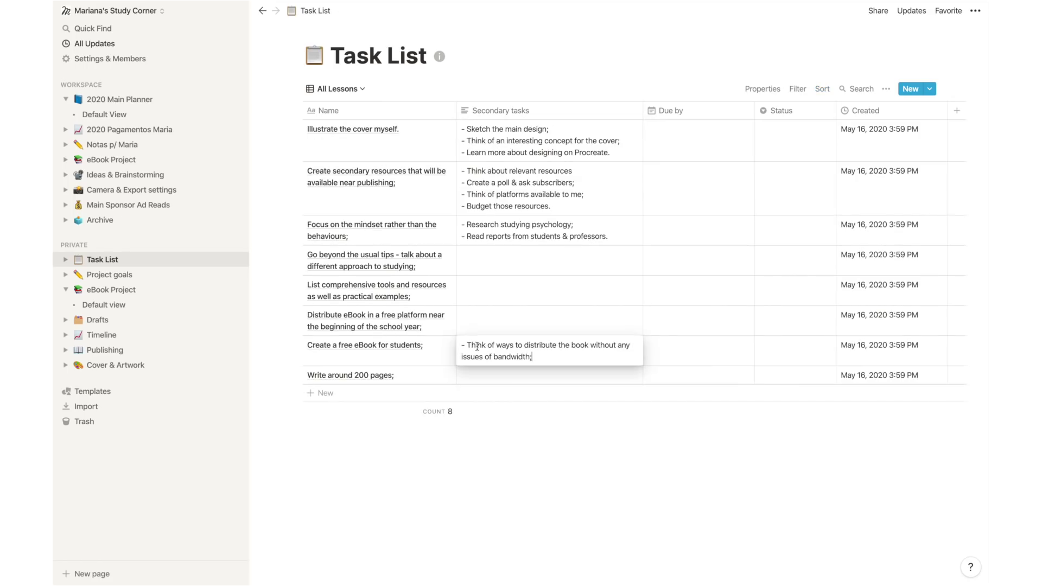
Start a '- Pub…' secondary task for the Distribute eBook goal.
left_click(479, 330)
type("-")
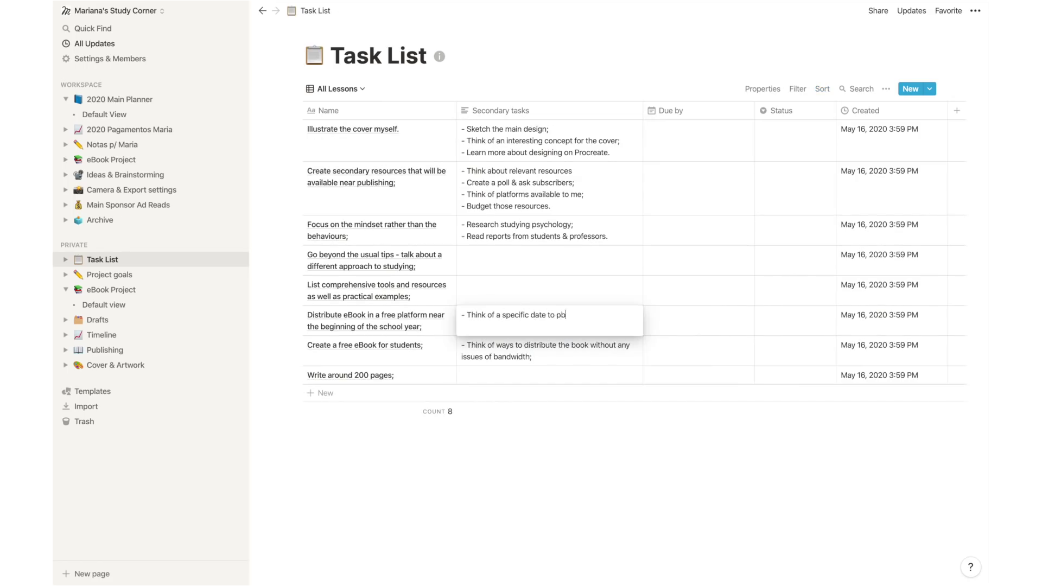
key("BackSpace")
type("ub")
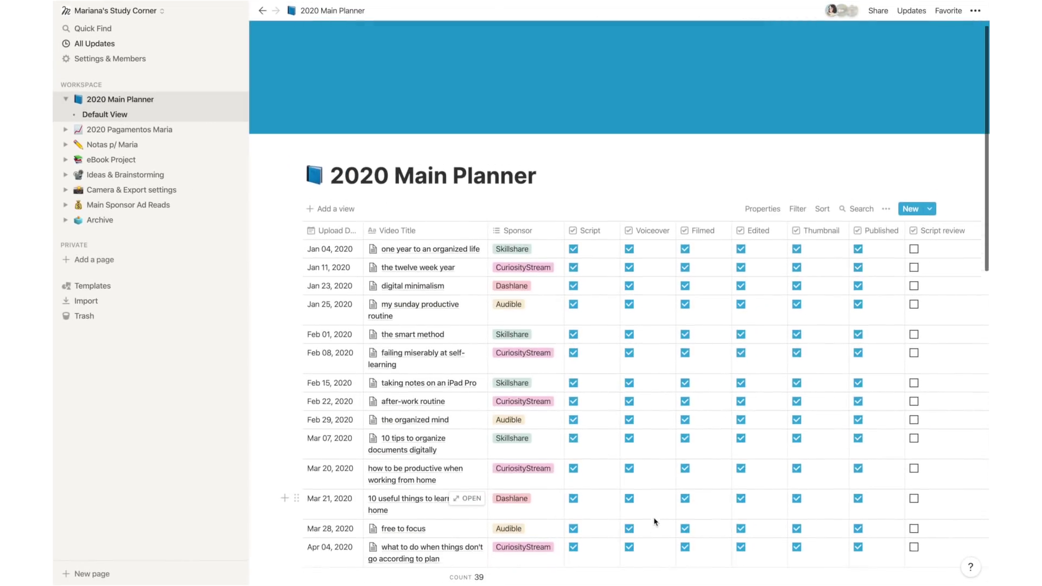
Scroll through the 2020 Main Planner's video schedule table.
scroll(654, 520, "down", 4)
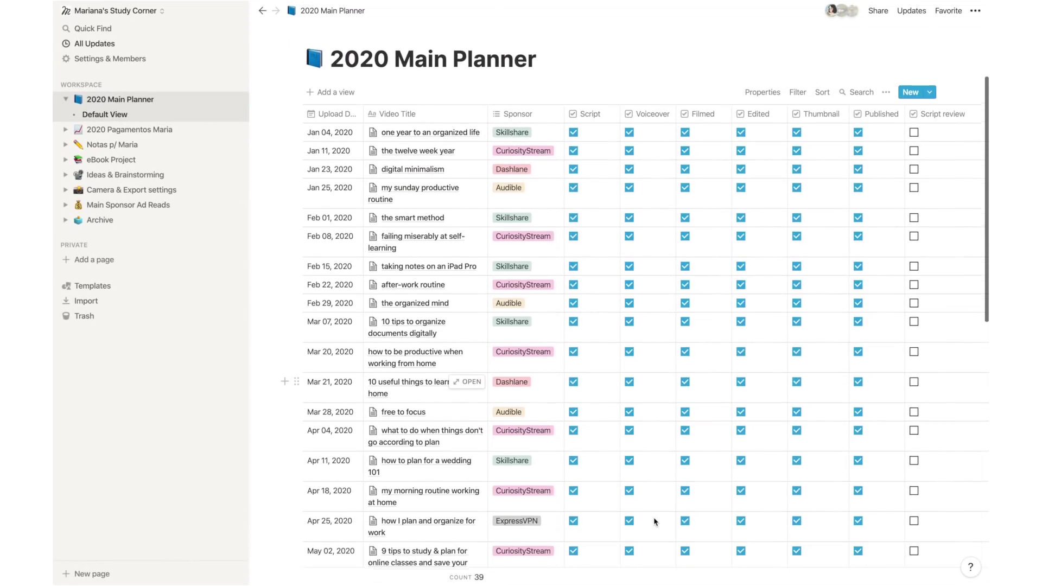
scroll(653, 520, "down", 1)
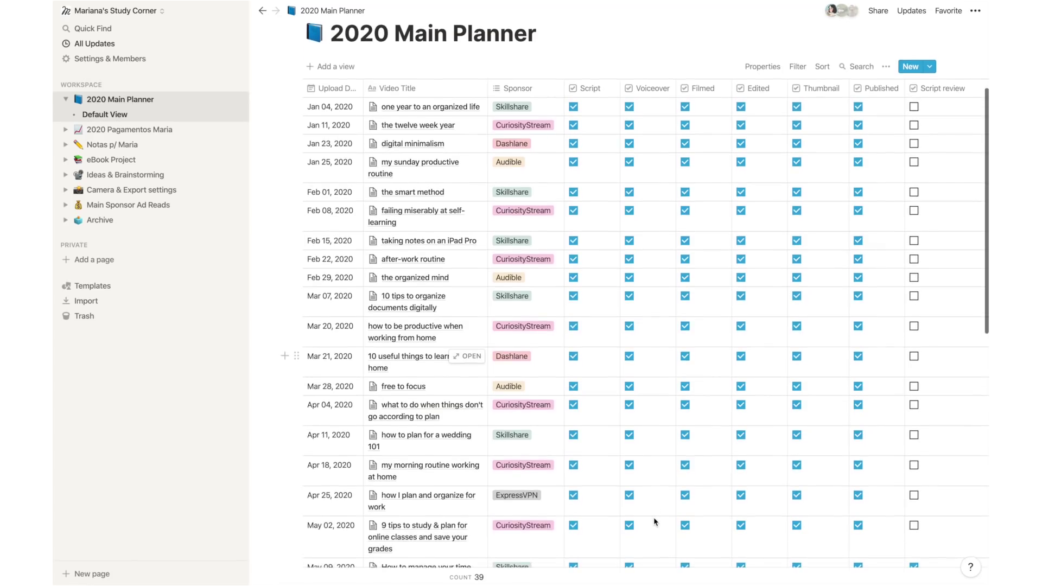
scroll(654, 521, "down", 3)
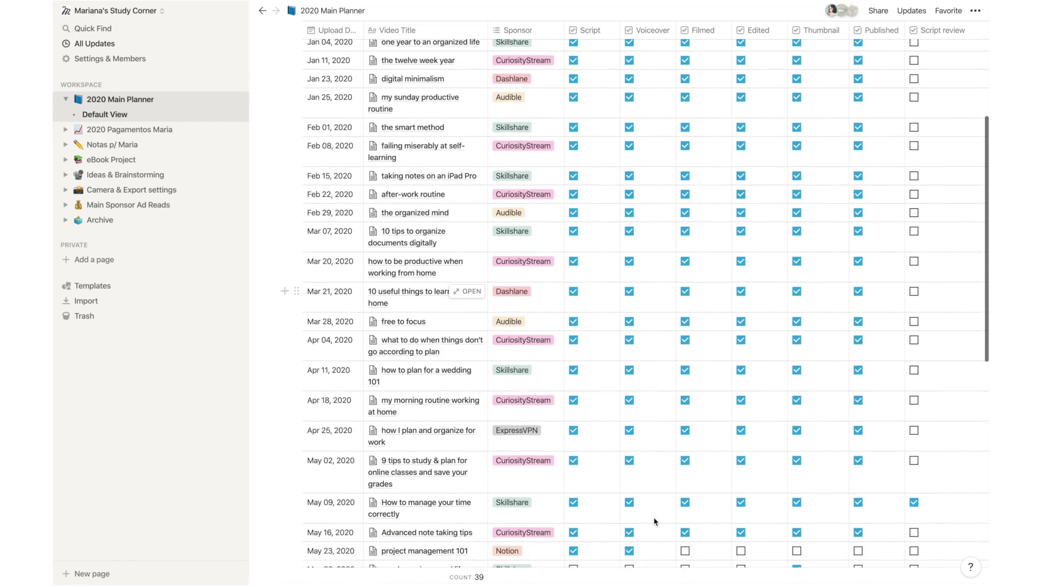
scroll(654, 521, "up", 1)
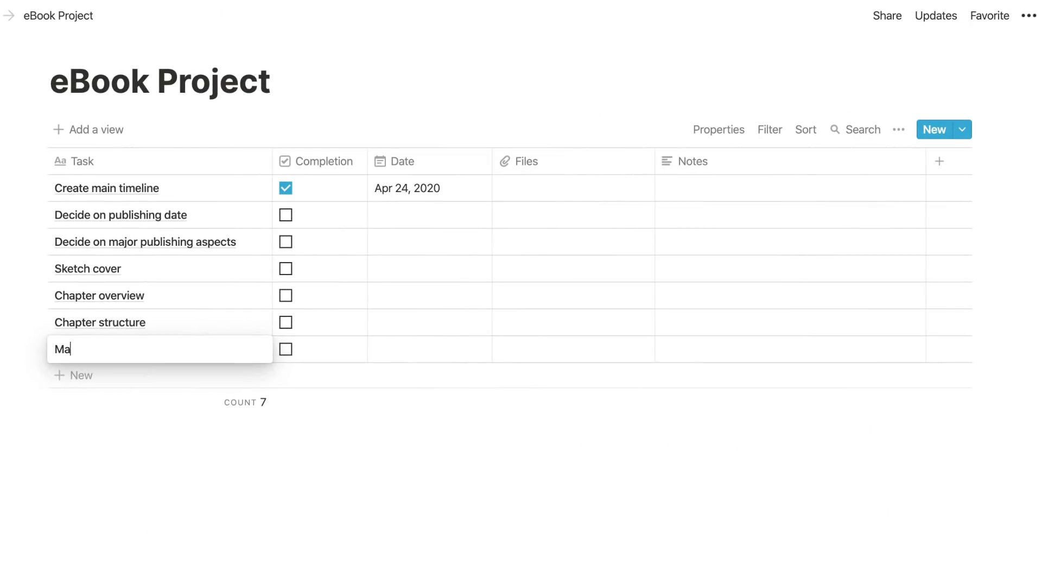
Add the tasks Main structure of book, Write introduction and Write foreword.
type("in structure of book")
key("Escape")
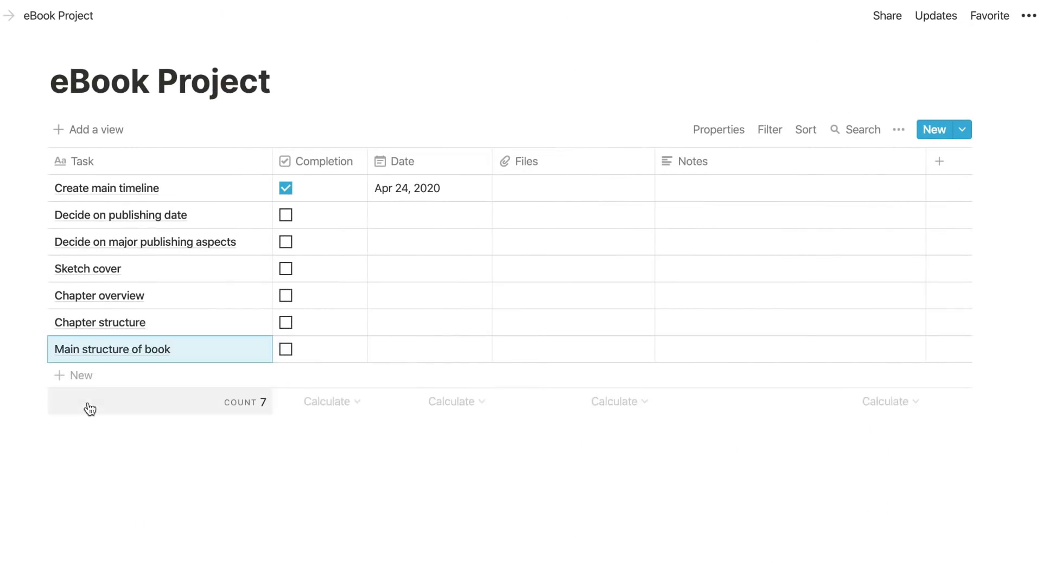
left_click(83, 374)
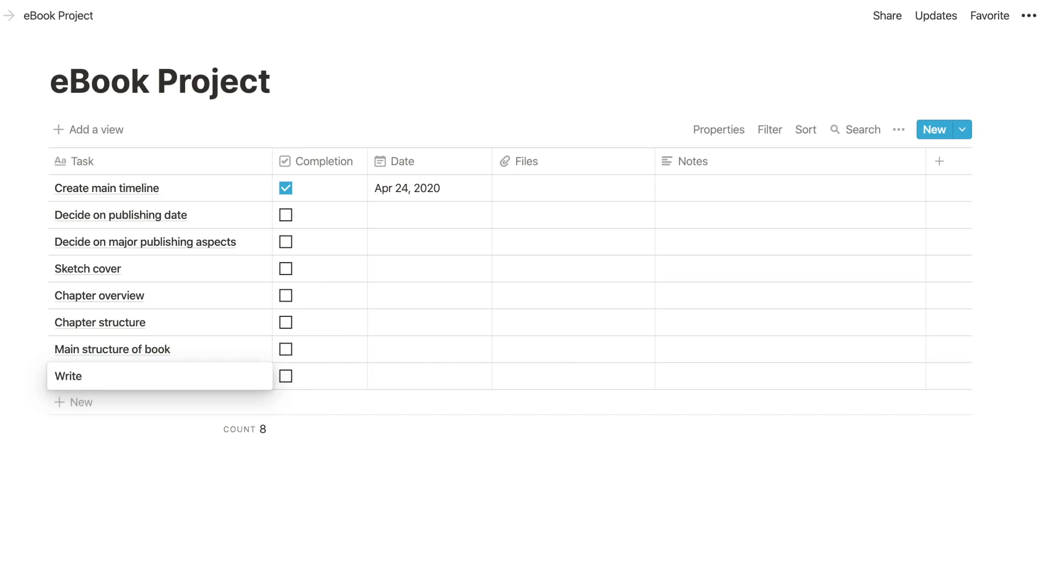
key("Escape")
left_click(75, 413)
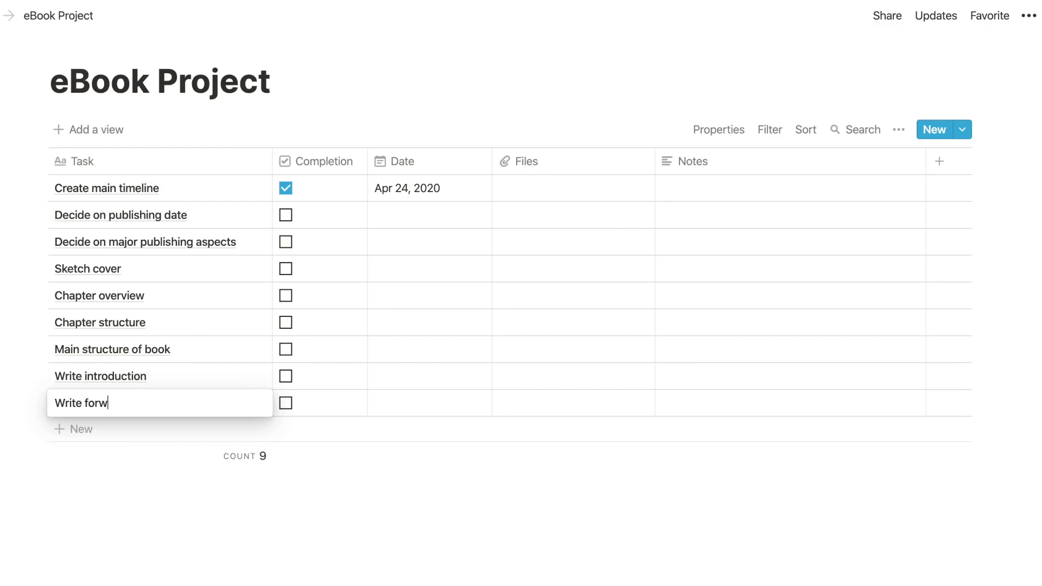
type("Write forwo")
key("BackSpace")
key("BackSpace")
type("e")
key("Escape")
Add the tasks Write CH1, Write CH2 and Write CH3, and start Write CH4.
left_click(92, 428)
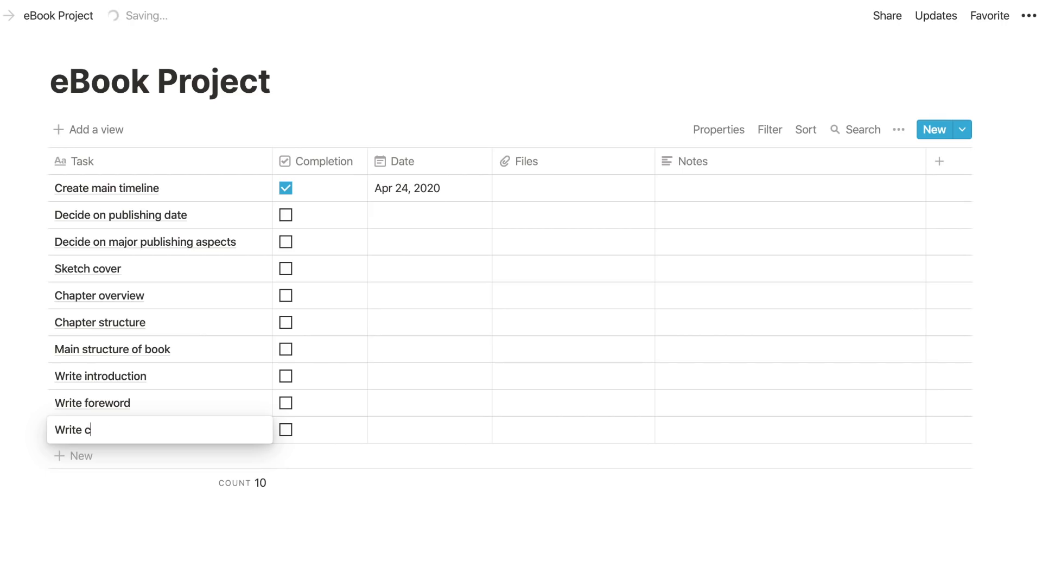
left_click(94, 461)
type("Write CH2")
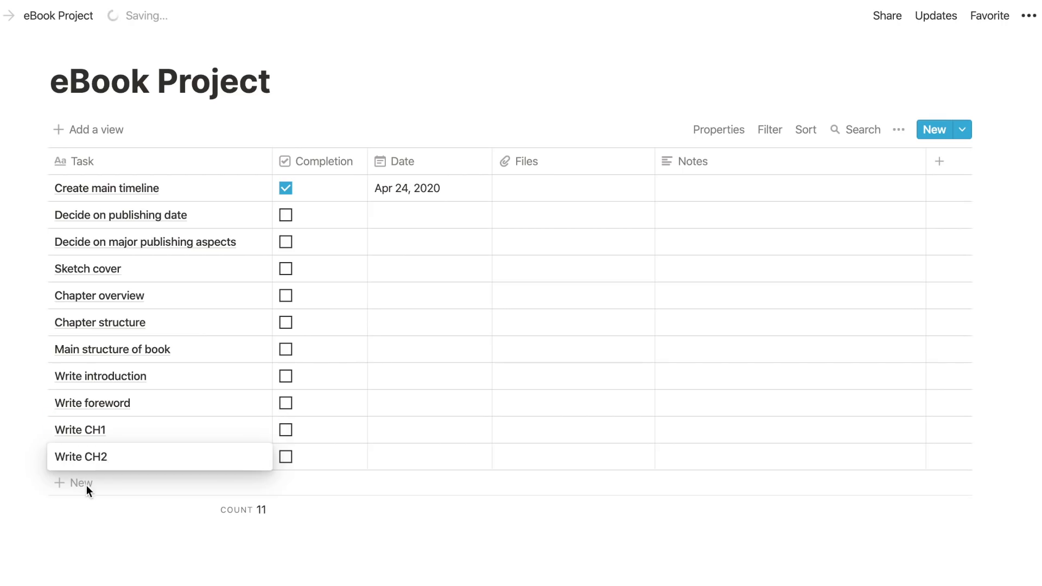
left_click(87, 487)
type("Write CH3")
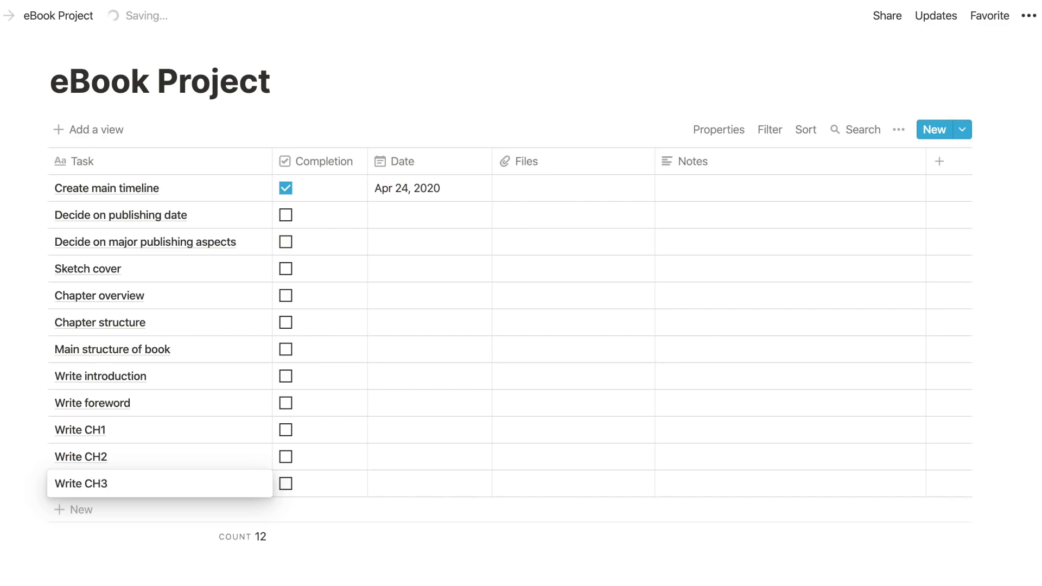
left_click(76, 499)
type("Write")
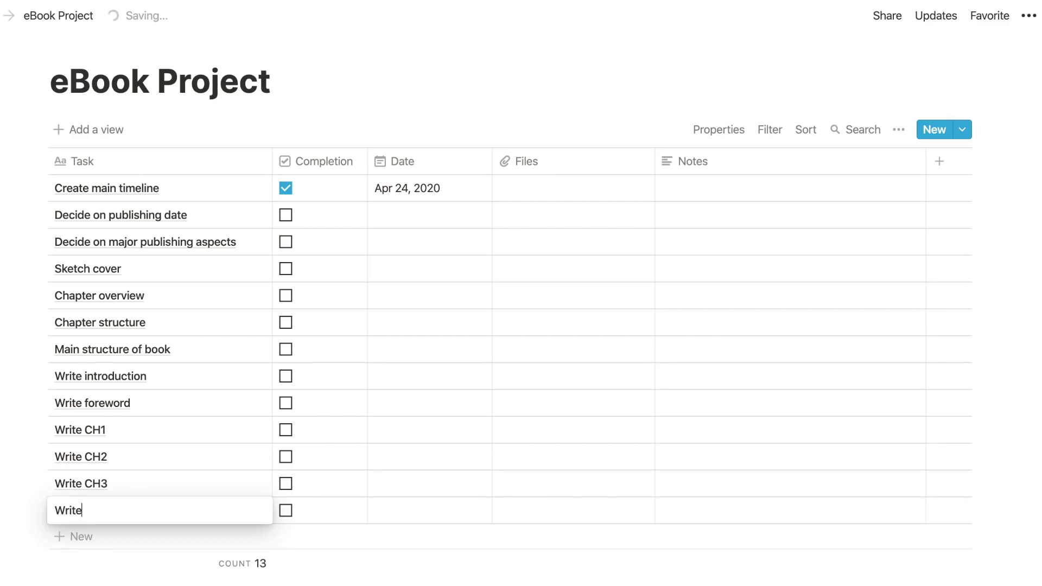
type(" CH4")
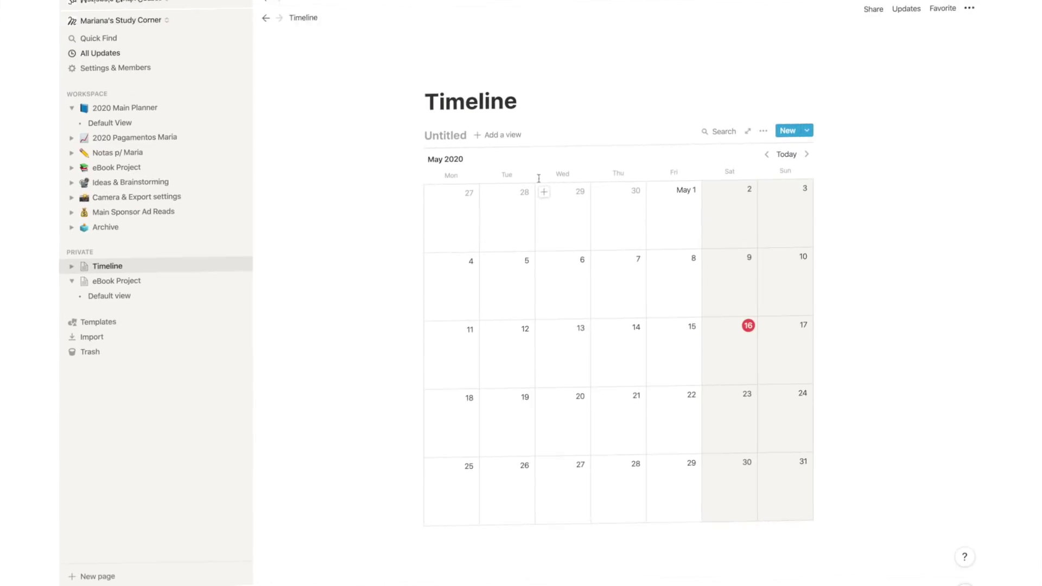
Name the calendar 'Main Timeline for publishing' and add Publishing day on Sep 1, 2020.
type("Main Timeline")
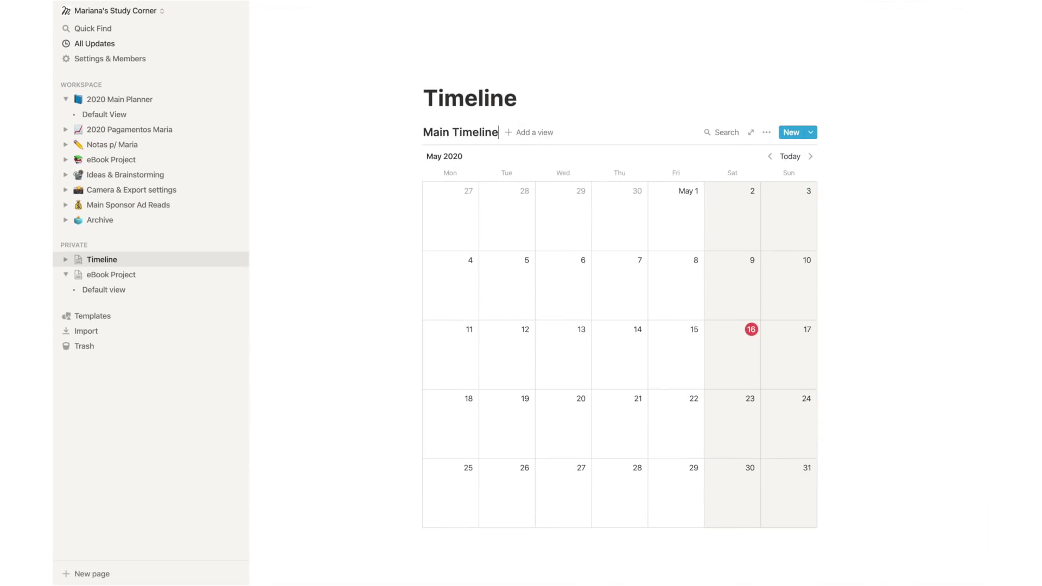
type(" for publishing")
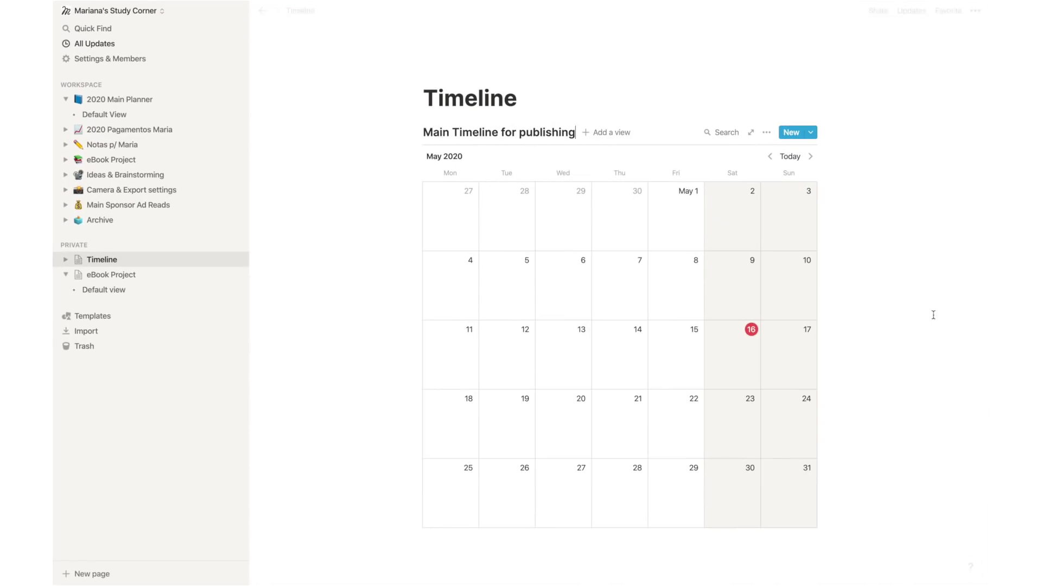
left_click(810, 157)
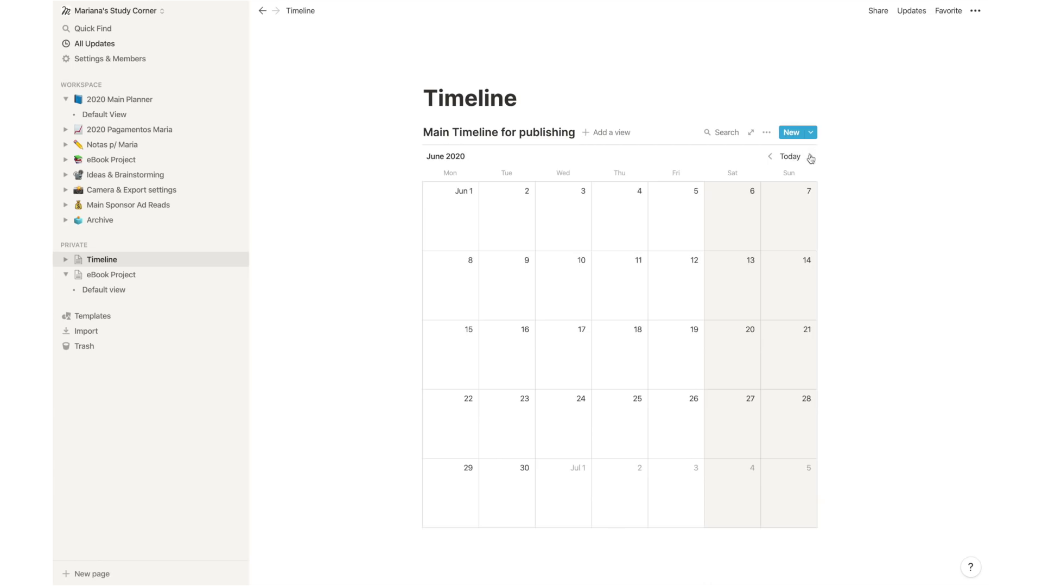
left_click(811, 157)
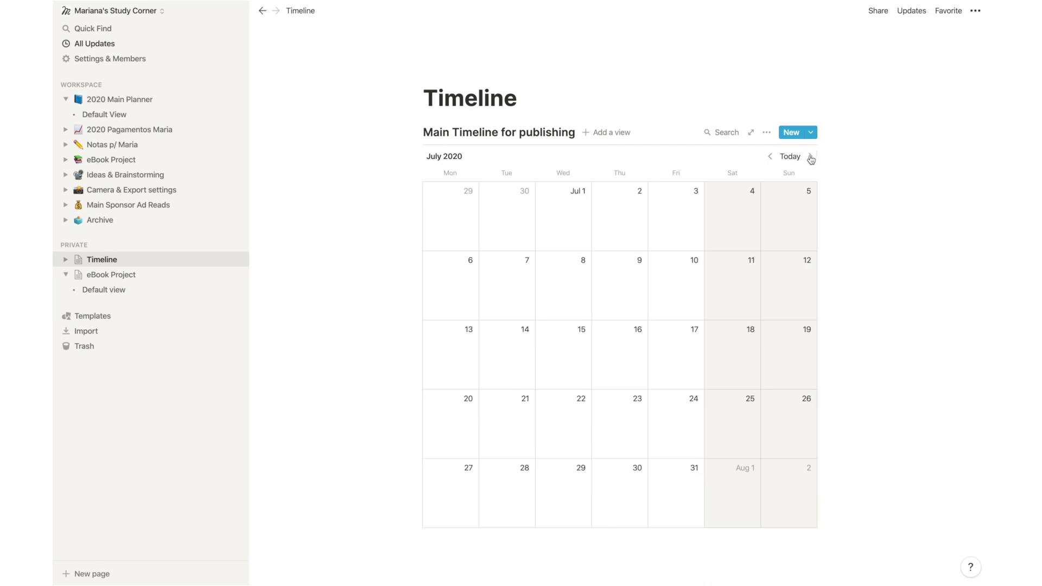
left_click(810, 157)
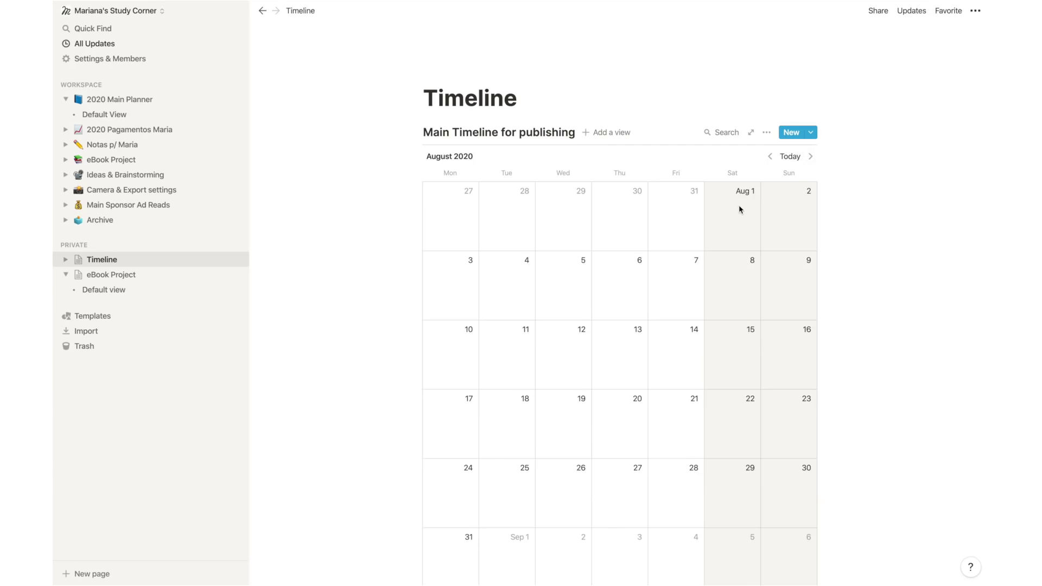
left_click(810, 157)
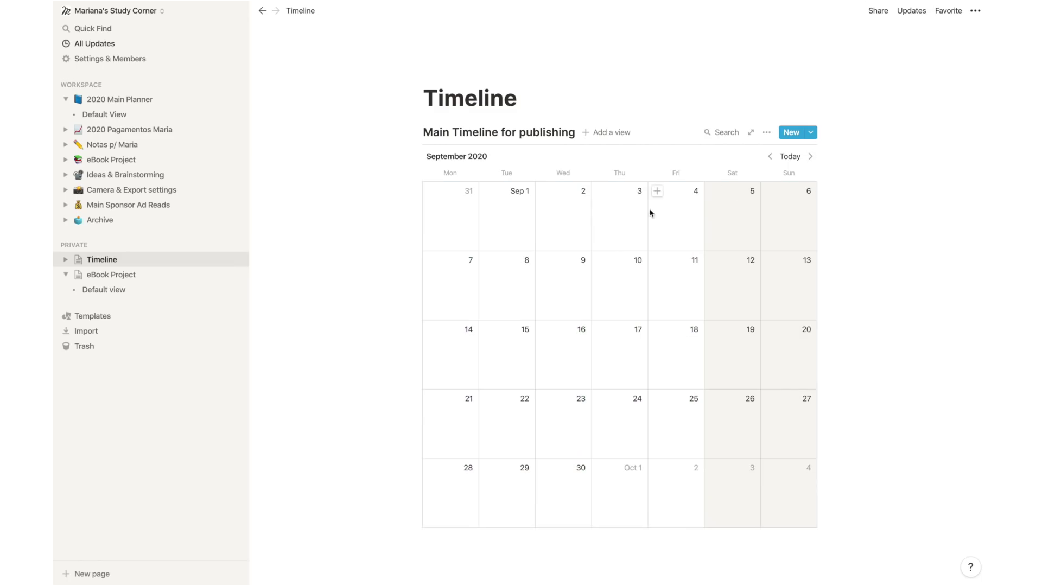
left_click(487, 193)
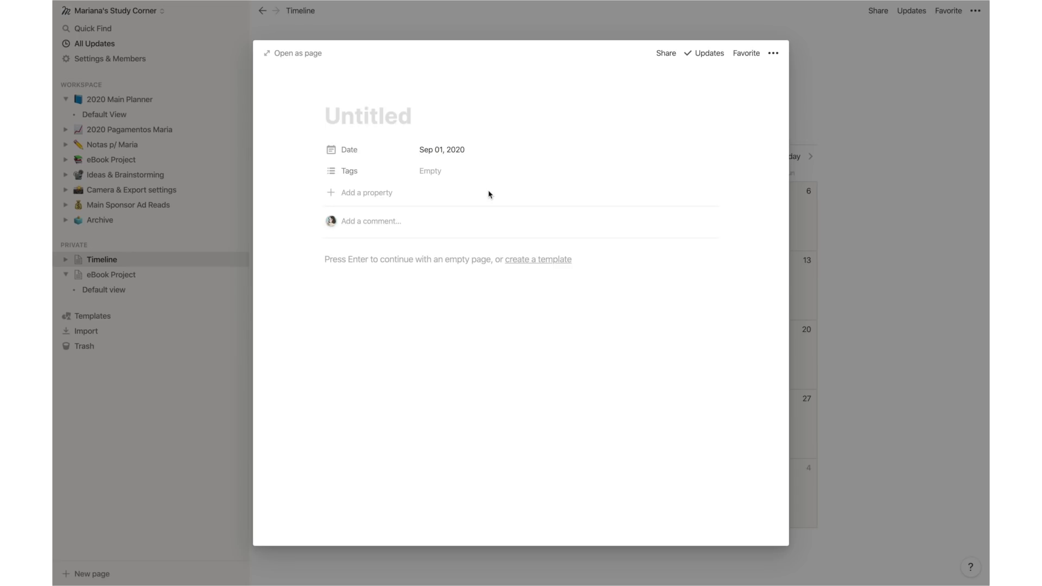
type("Publishing day")
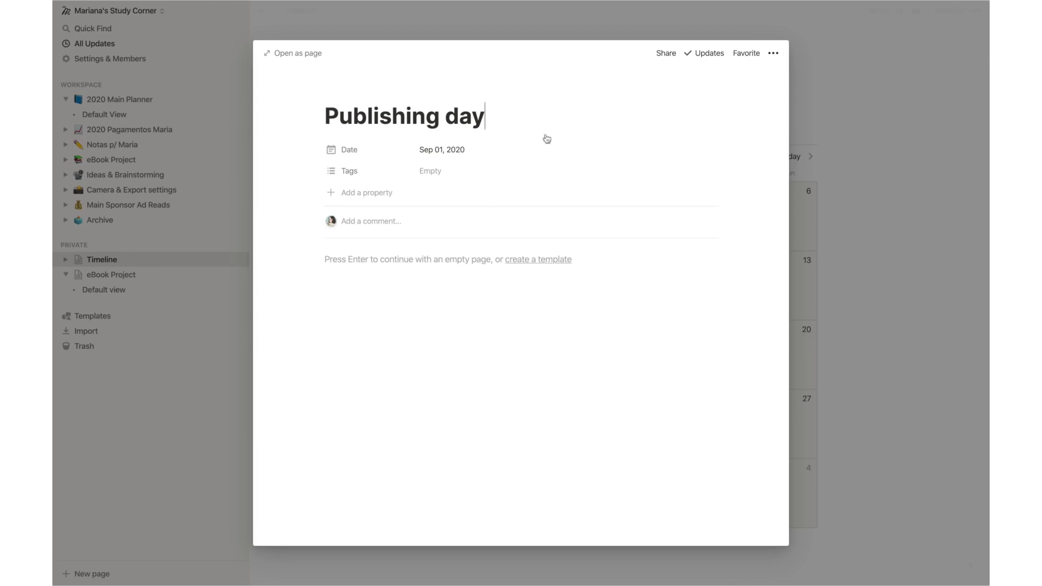
left_click(825, 109)
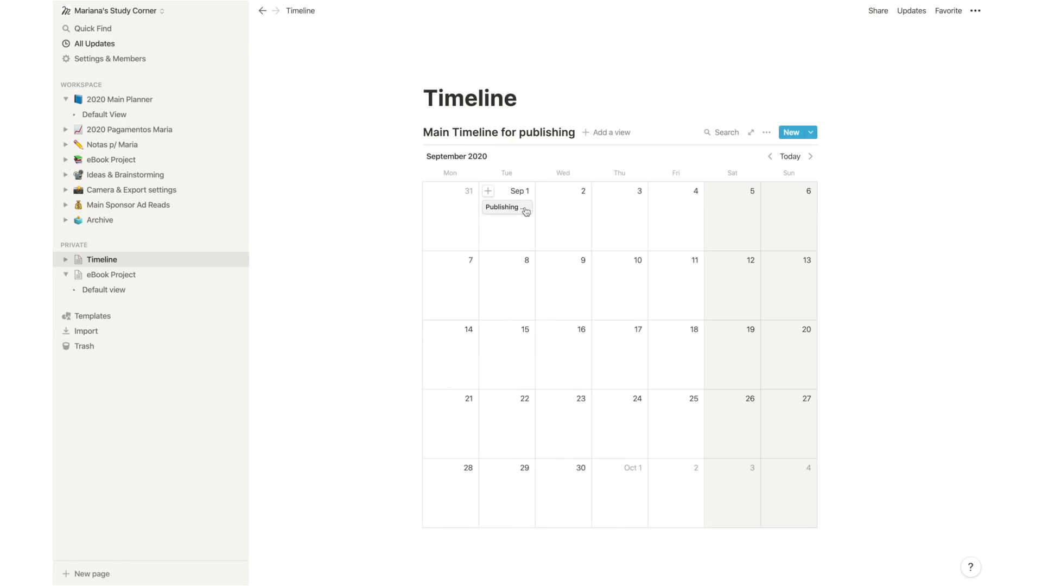
Add a CH5 entry on Jul 1, 2020.
left_click(769, 156)
left_click(769, 157)
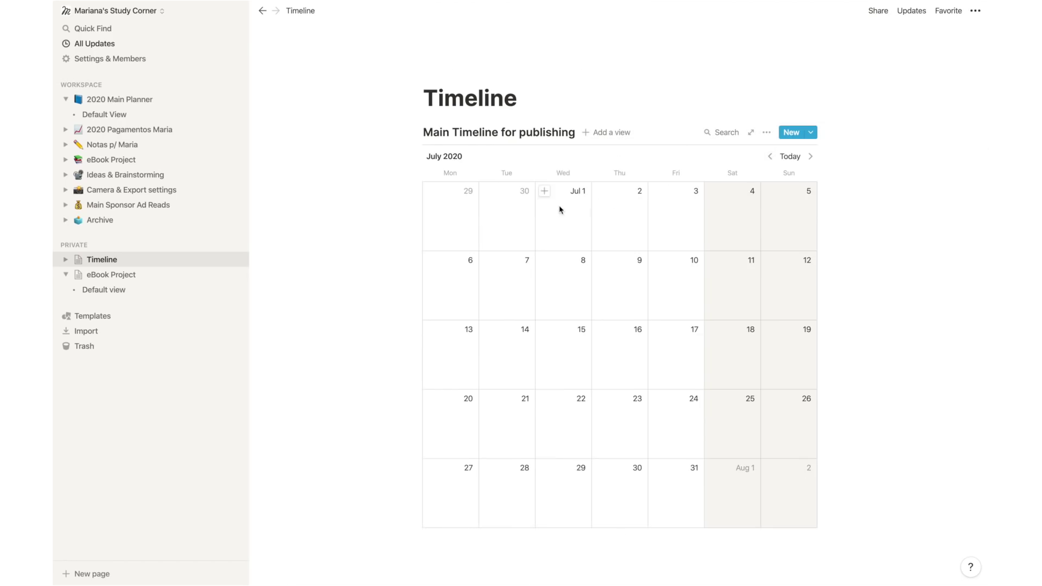
left_click(544, 193)
type("CH5")
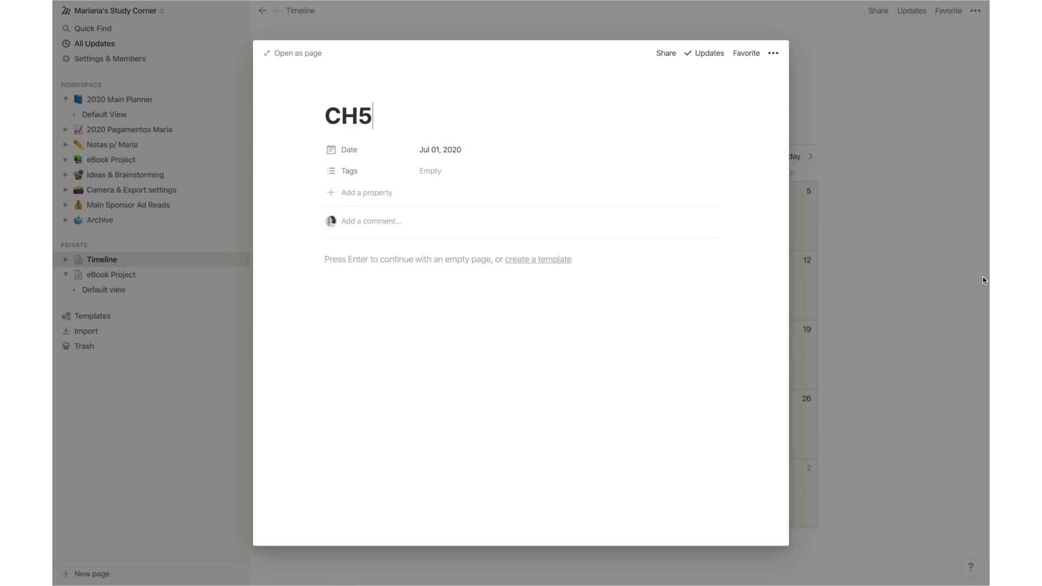
left_click(964, 275)
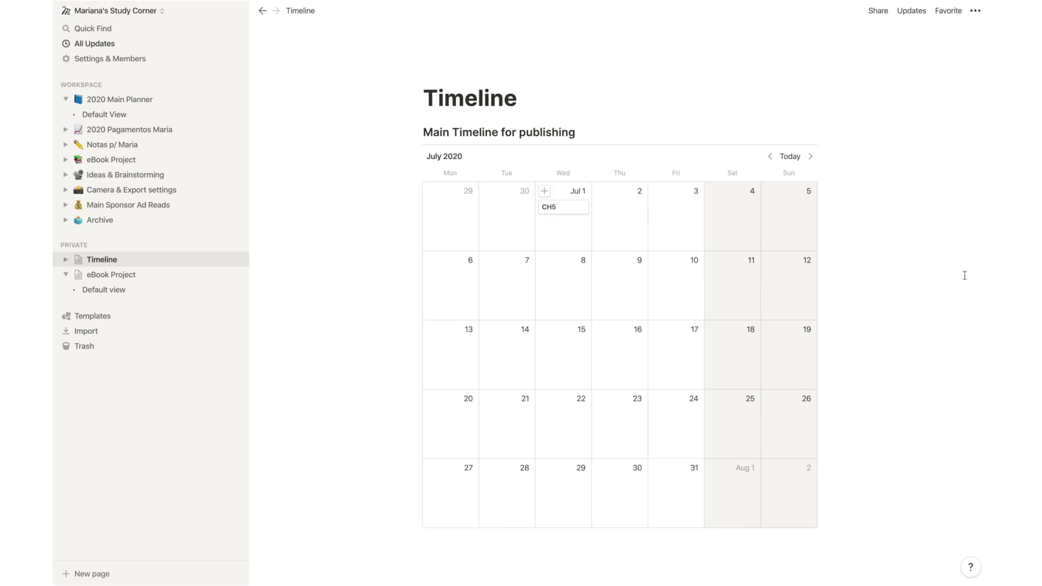
Add CH 3 on Jun 24 and CH 2 on Jun 1, 2020.
left_click(769, 157)
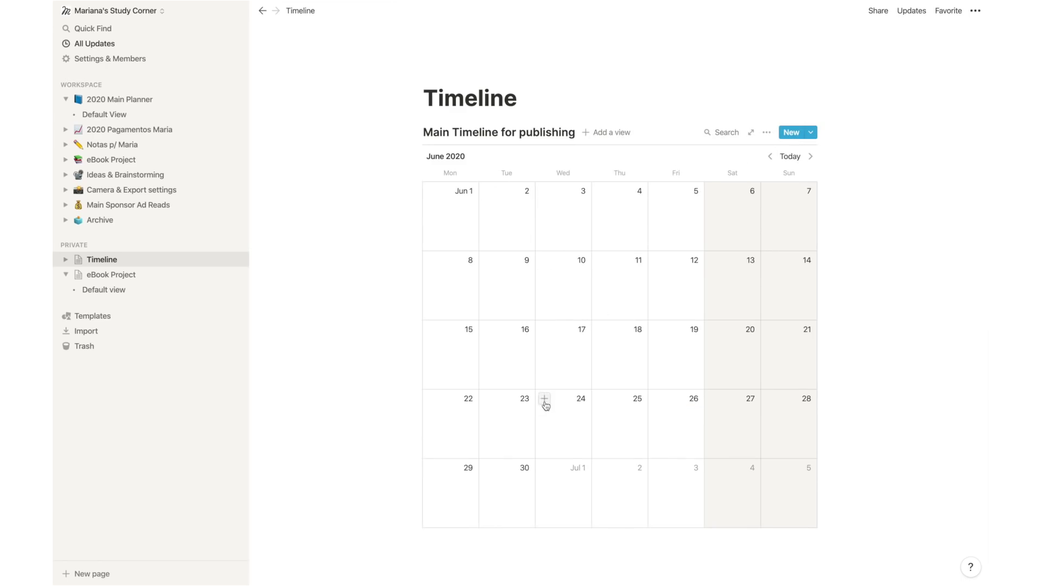
left_click(545, 399)
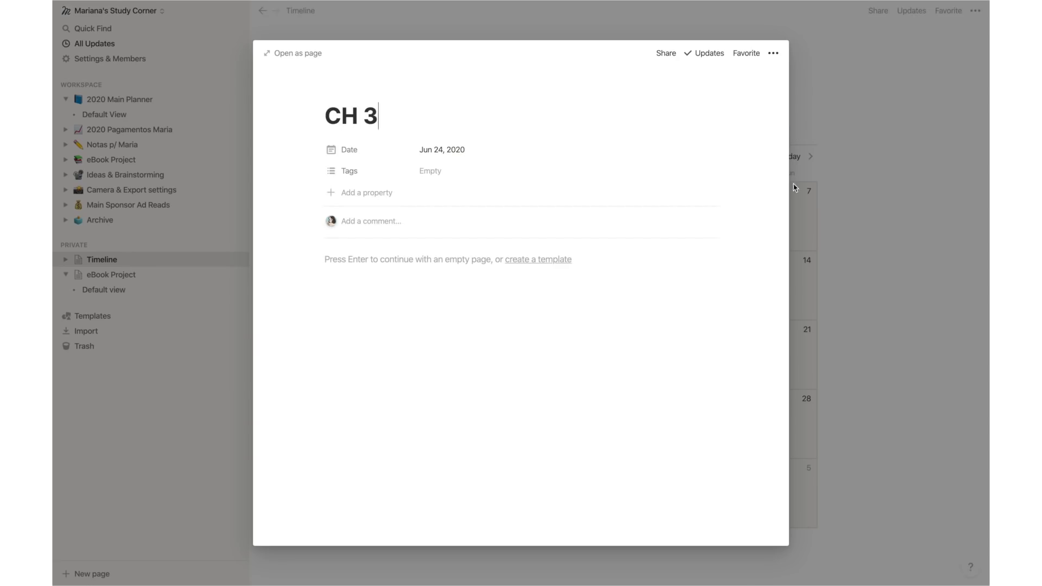
left_click(822, 144)
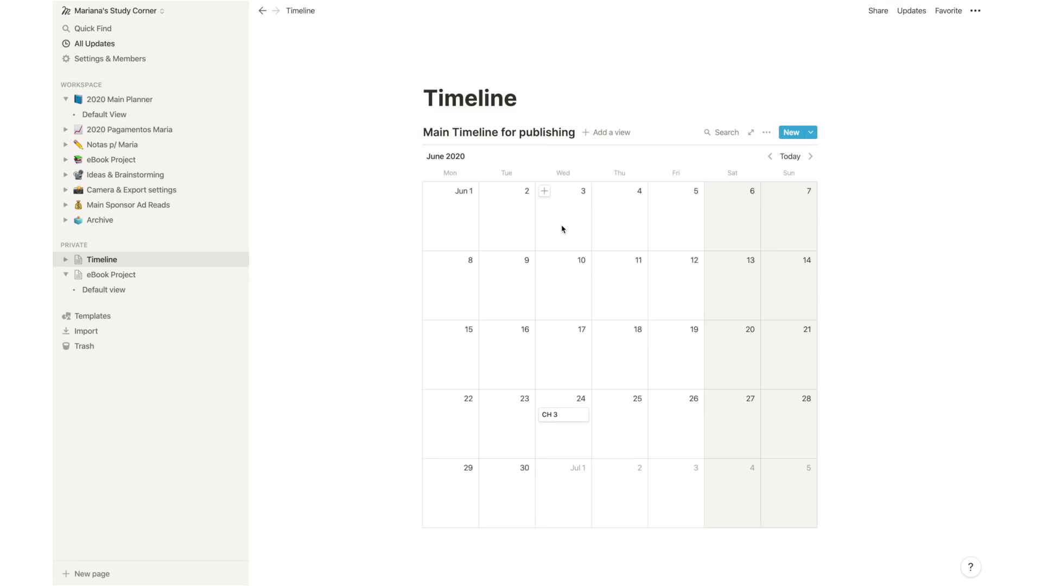
left_click(432, 191)
type("CH 2")
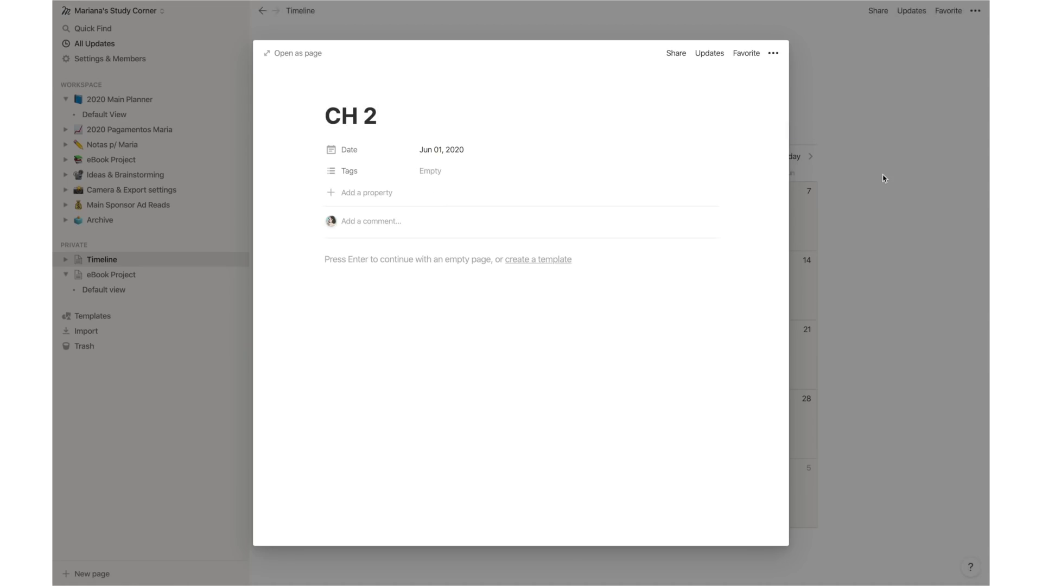
left_click(884, 178)
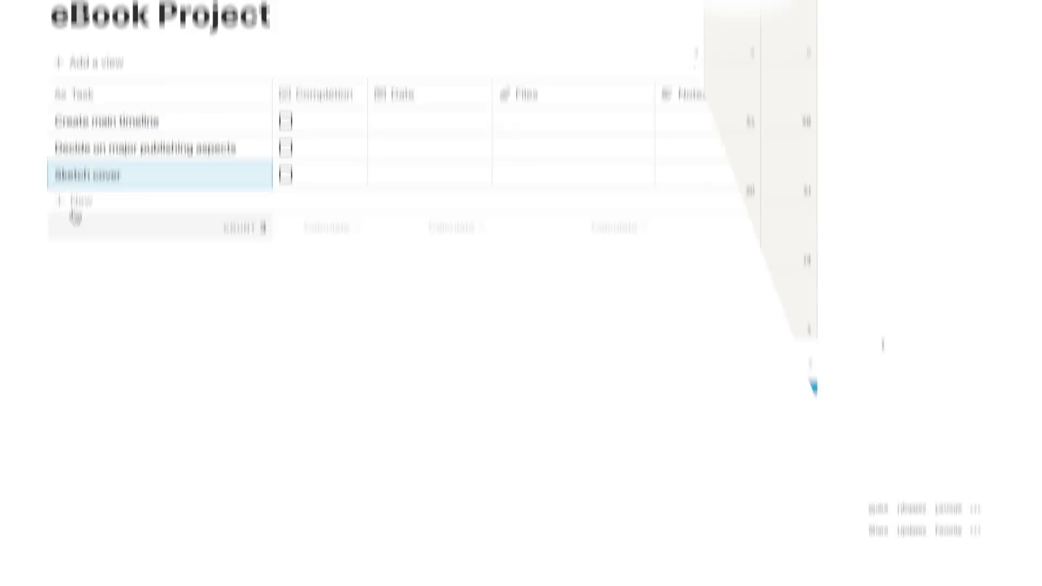
left_click(84, 276)
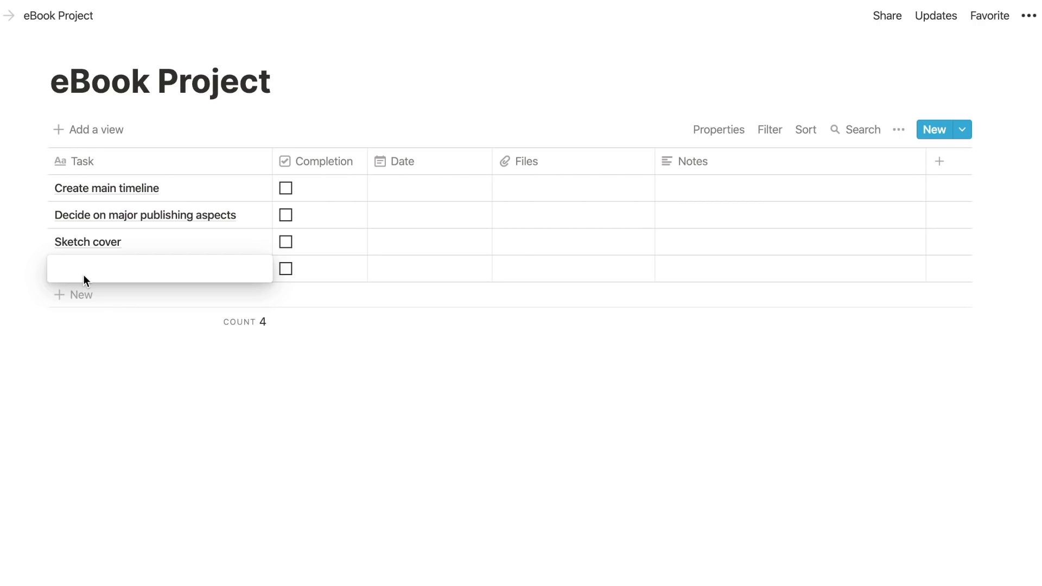
Add a Chapter overview task and mark Create main timeline as complete.
type("Chapter overview")
key("Return")
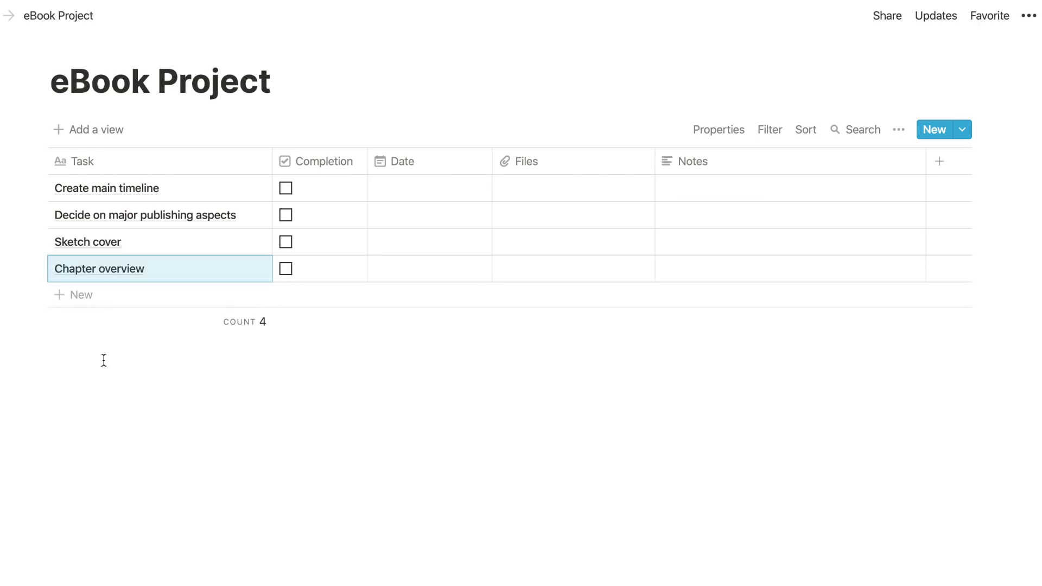
left_click(285, 188)
Date Create main timeline Apr 24, 2020 with note 'Timeline is adjusted on the side; still have to share with'.
left_click(396, 191)
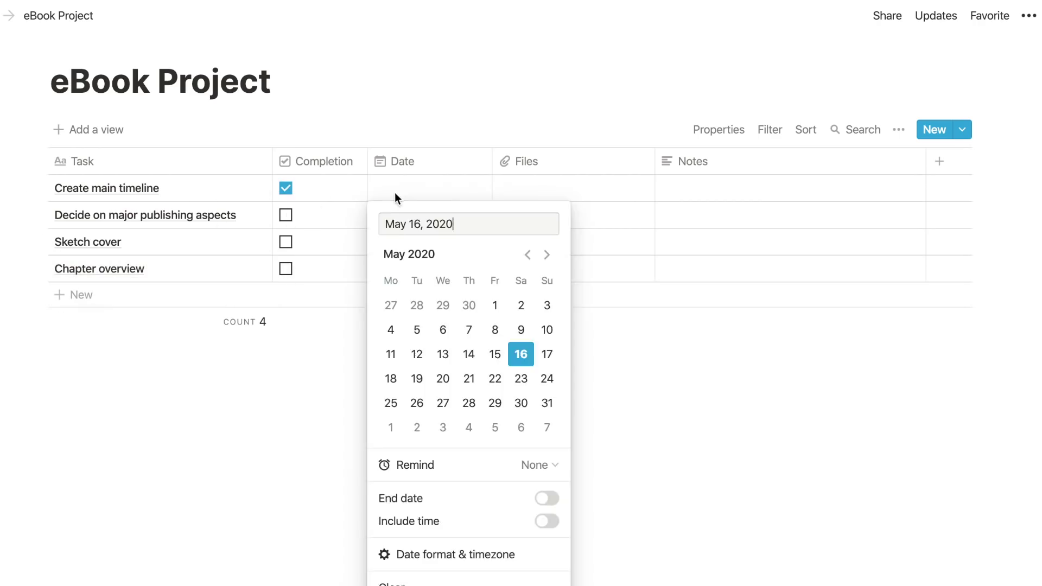
left_click(528, 260)
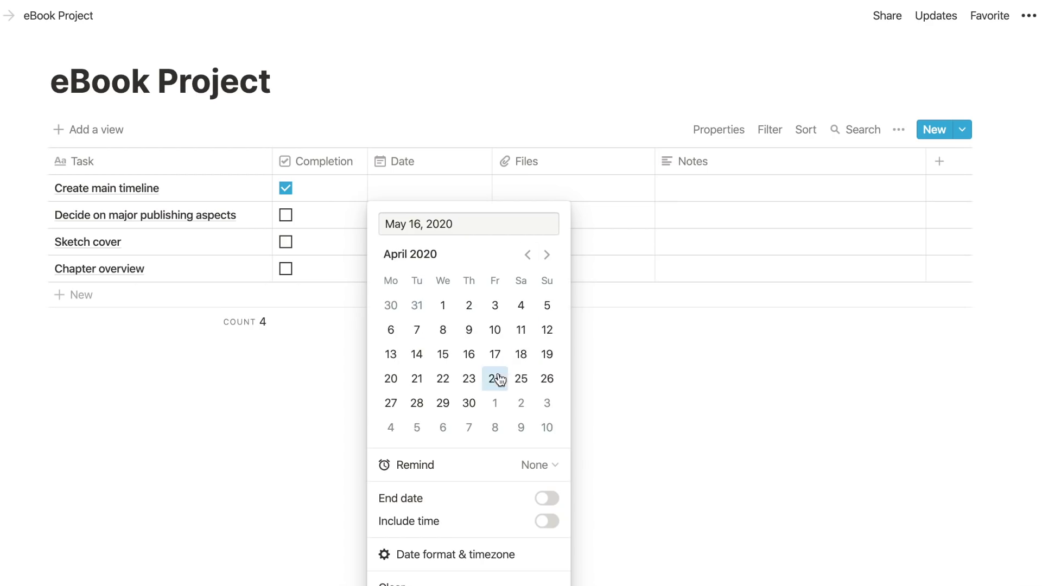
left_click(495, 379)
left_click(702, 187)
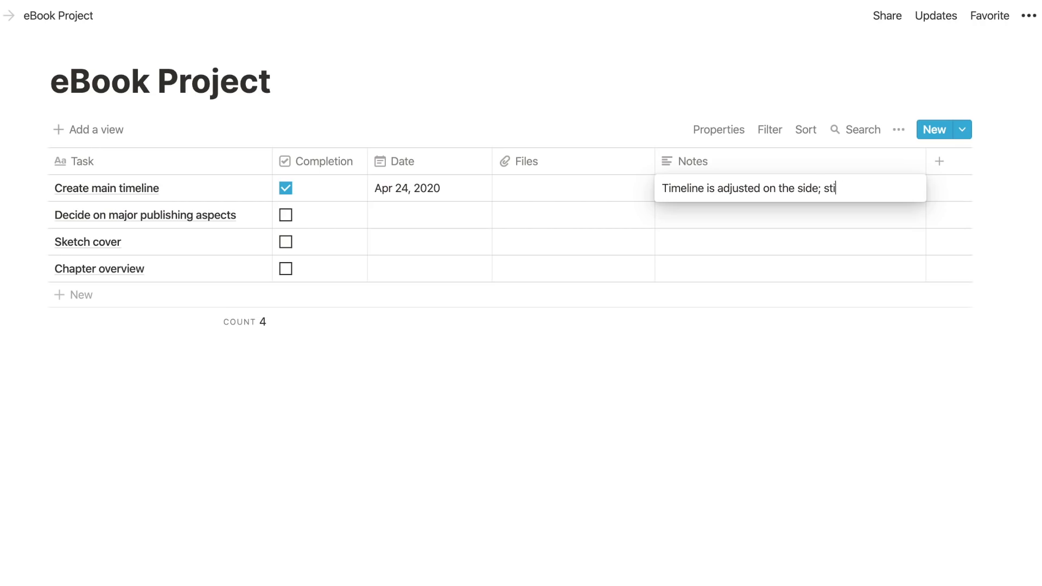
type("Timeline is adjusted on the side; still have to share with")
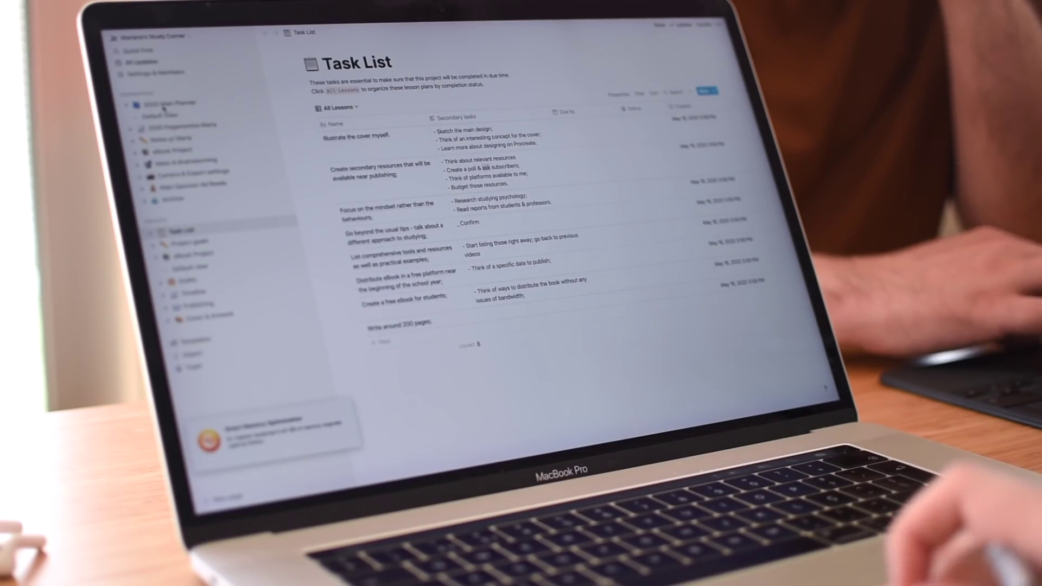
Open the 2020 Main Planner page and scroll through it.
left_click(169, 103)
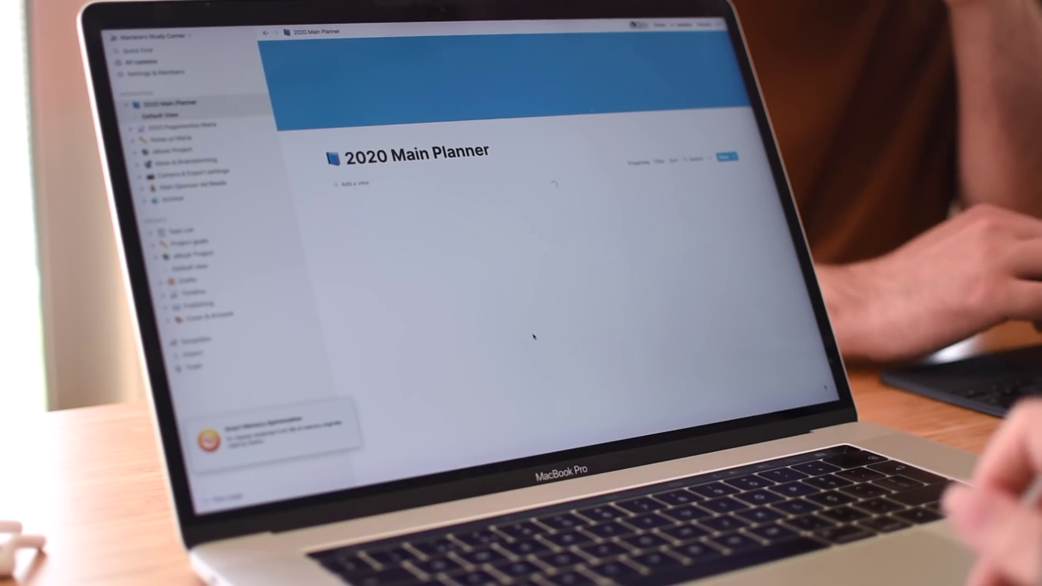
scroll(532, 333, "down", 3)
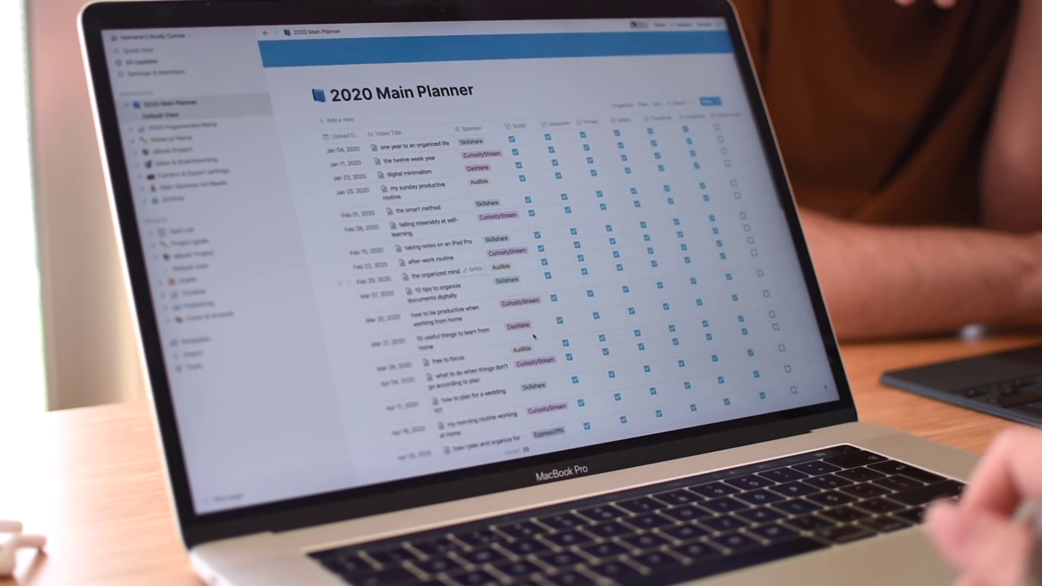
scroll(534, 336, "down", 2)
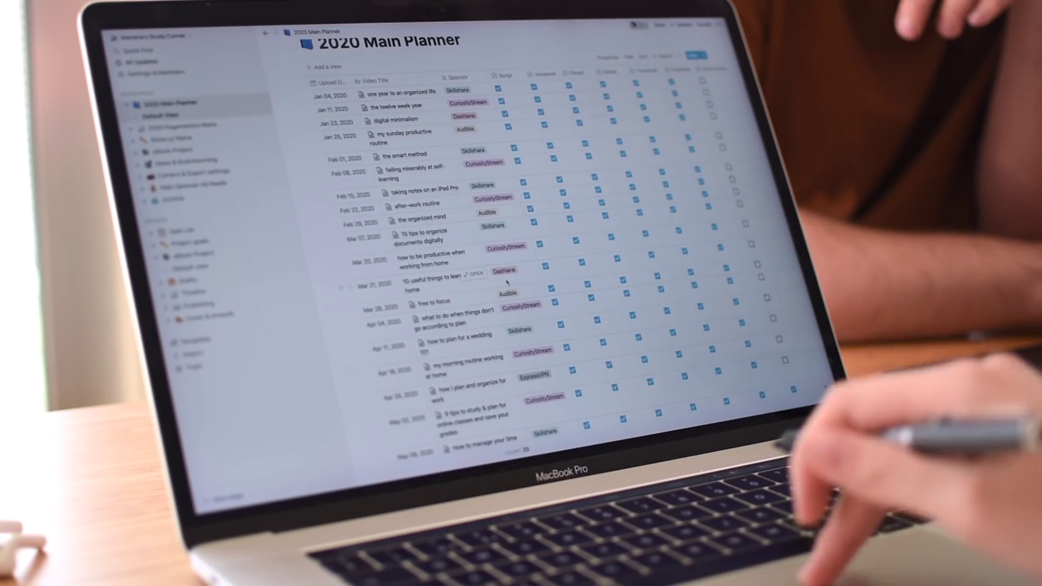
scroll(694, 264, "up", 2)
scroll(694, 264, "up", 2)
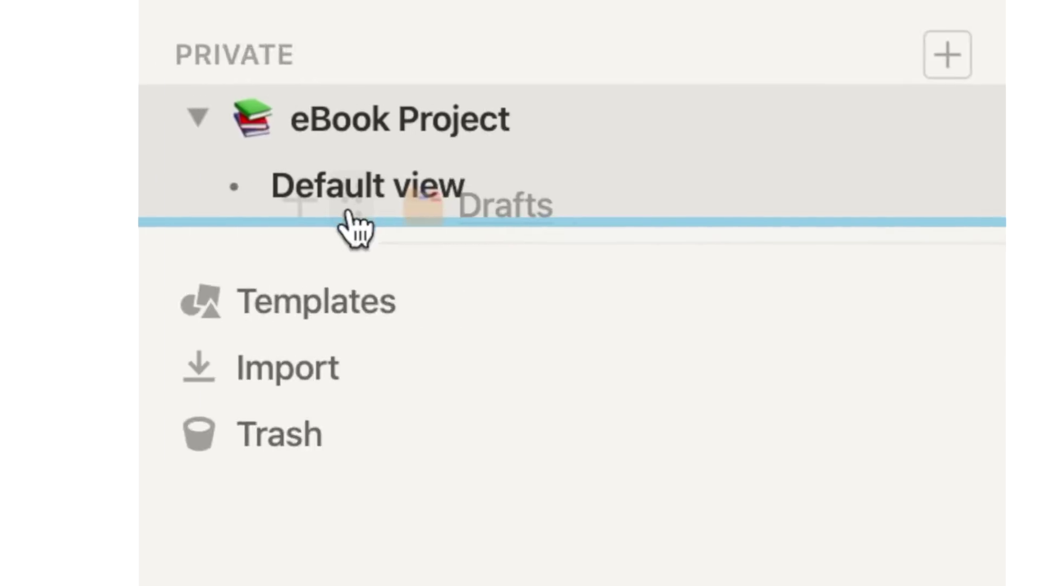
Drag Drafts and Timeline to top level, directly below eBook Project.
left_click_drag(344, 226, 347, 222)
left_click_drag(950, 462, 512, 294)
left_click_drag(158, 239, 244, 227)
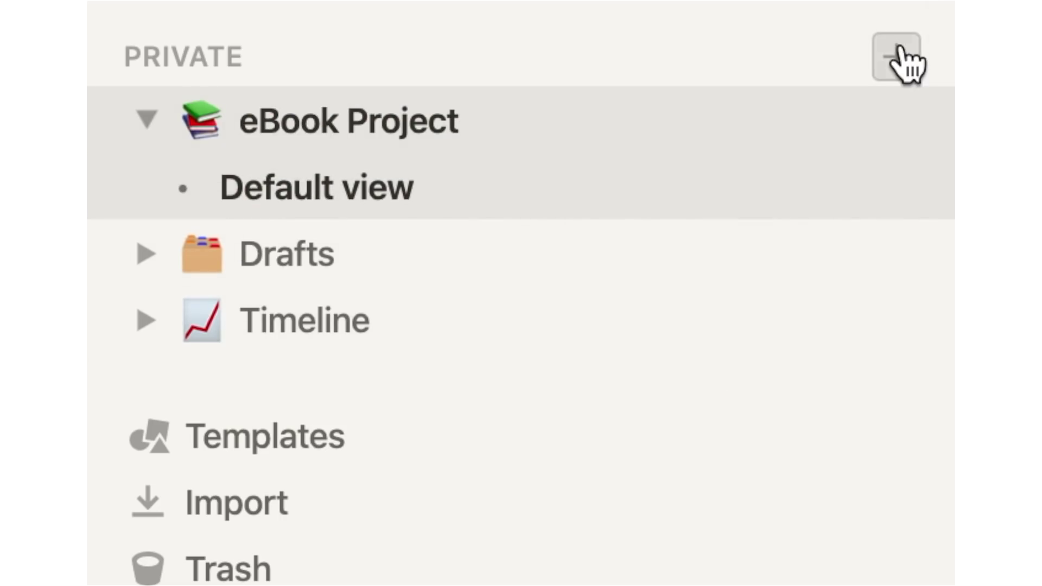
Add a new page to the Private section.
left_click(898, 55)
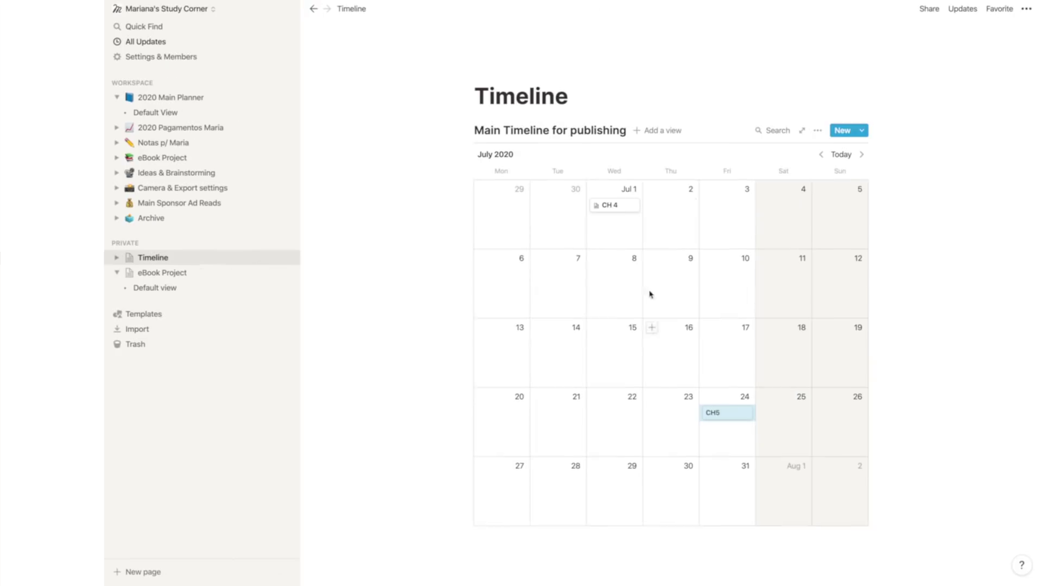
Add a CH 3 entry on June 24, 2020 in the calendar.
left_click(770, 158)
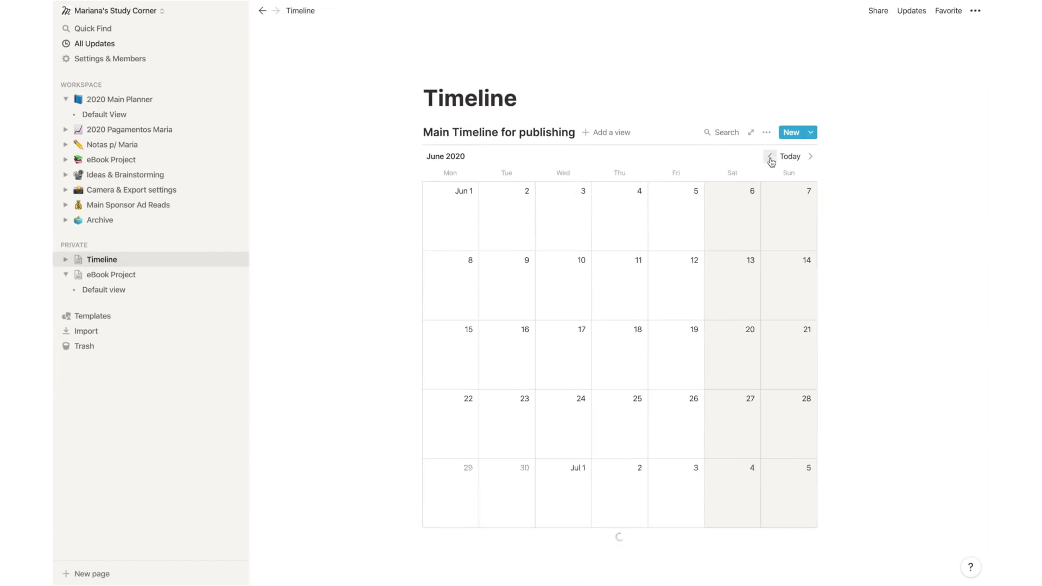
left_click(544, 399)
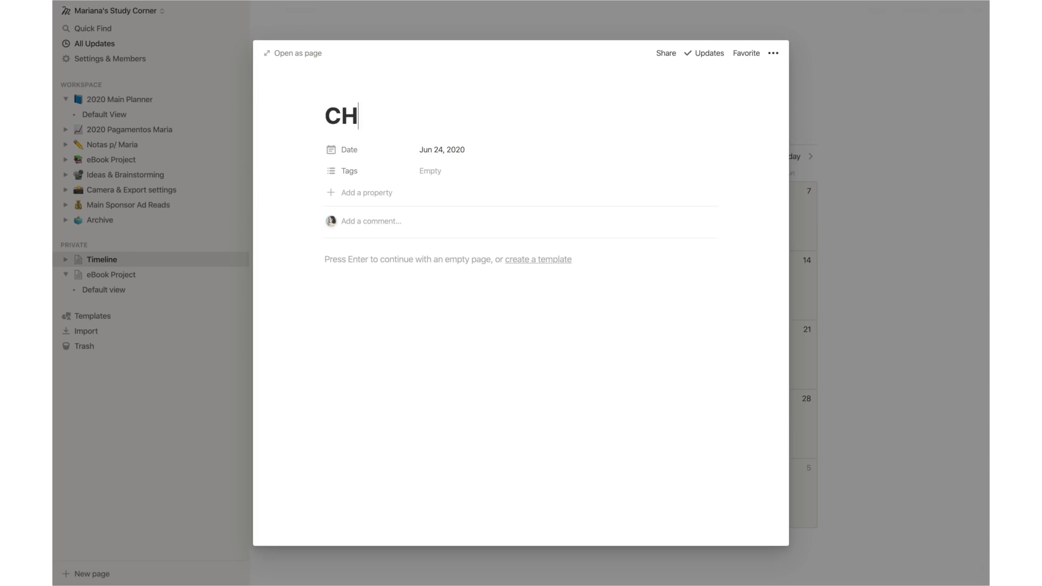
left_click(825, 142)
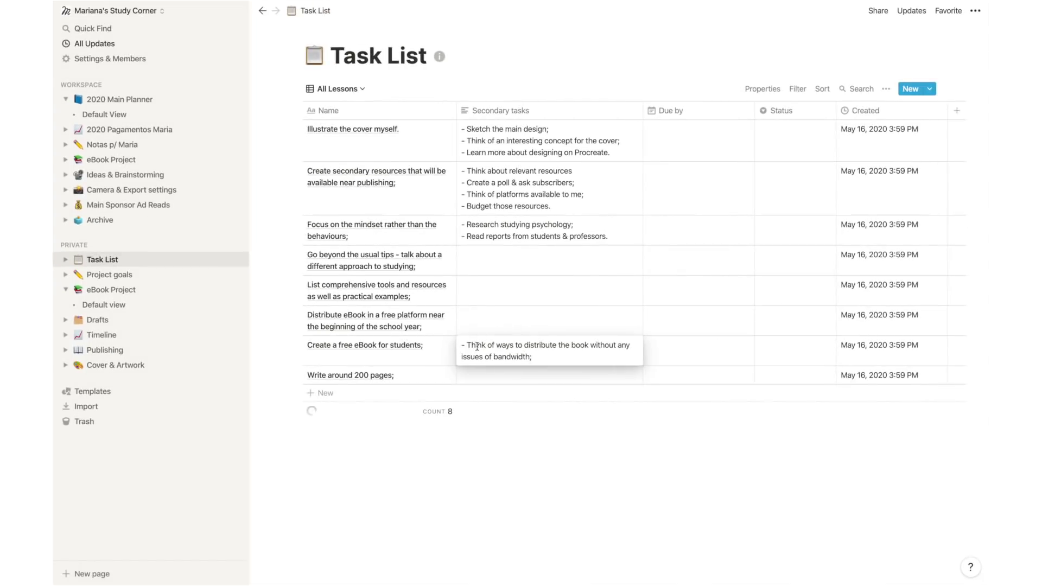
Edit Distribute eBook's secondary tasks and start a 'Write Ch' task row below Write foreword.
left_click(482, 314)
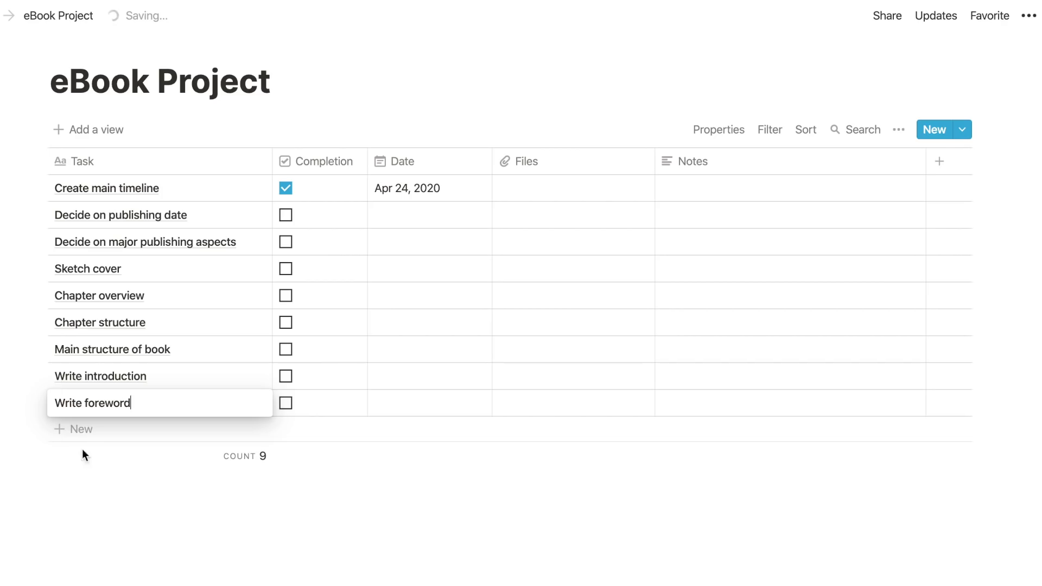
left_click(92, 428)
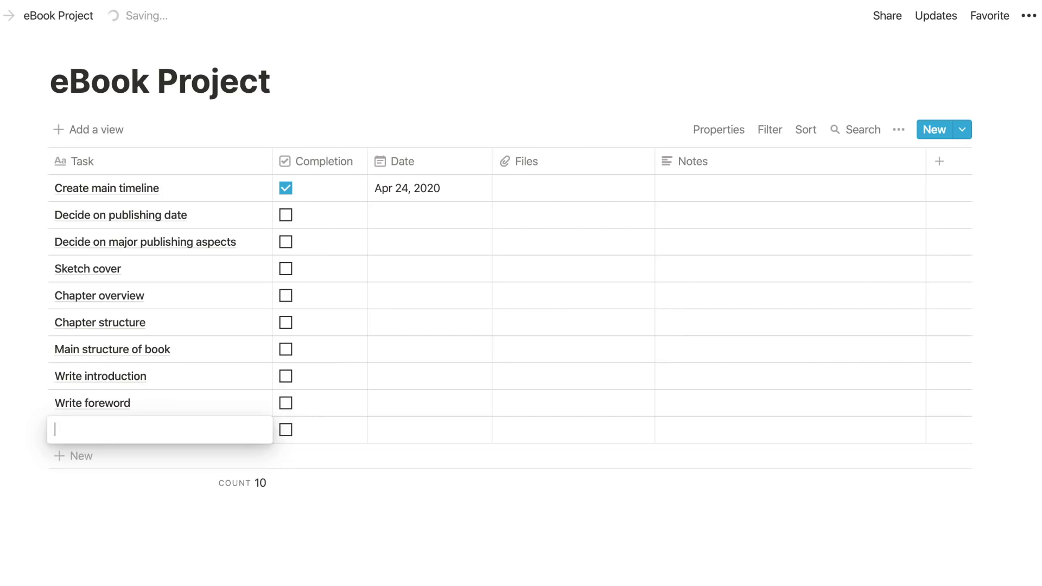
type("Write ")
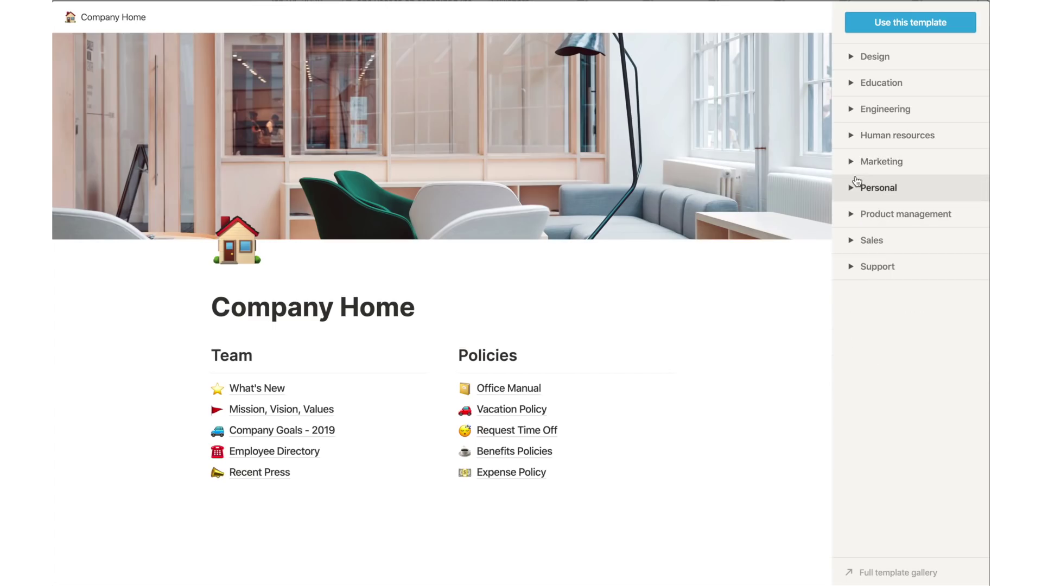
Preview the Product Wiki and Meeting Notes templates under Product management.
left_click(853, 215)
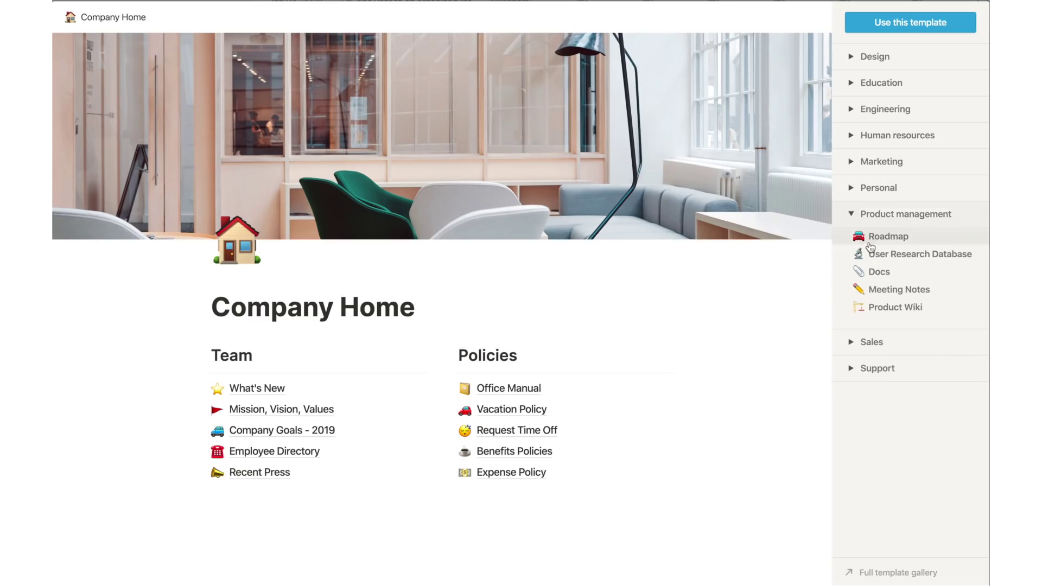
left_click(875, 307)
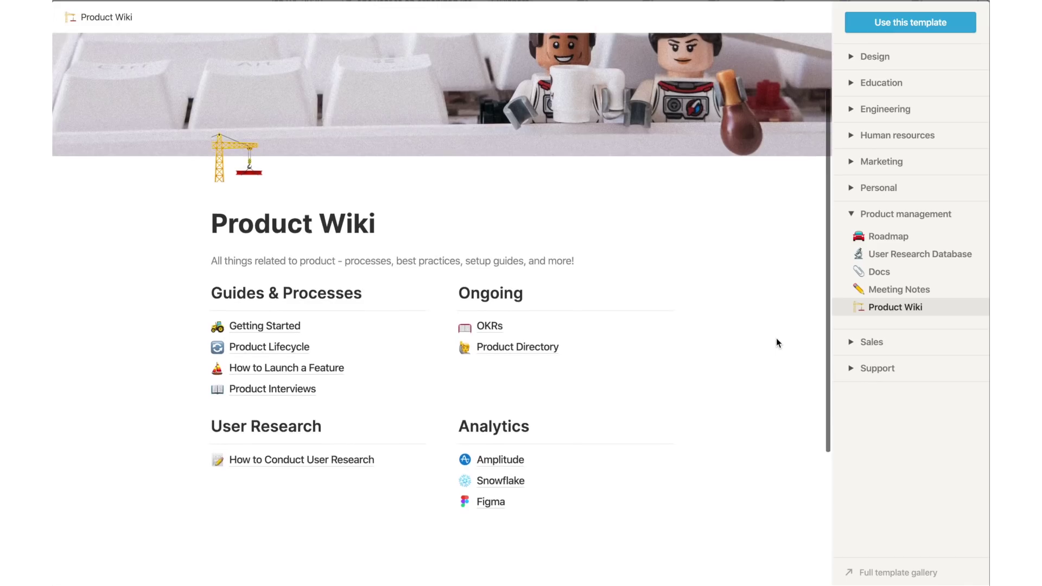
scroll(777, 343, "up", 3)
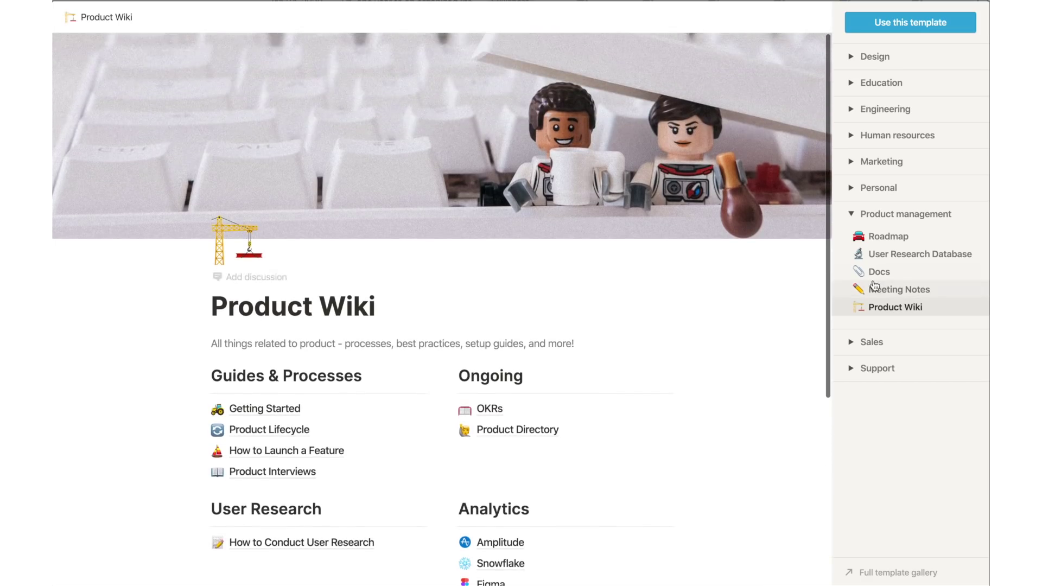
left_click(876, 291)
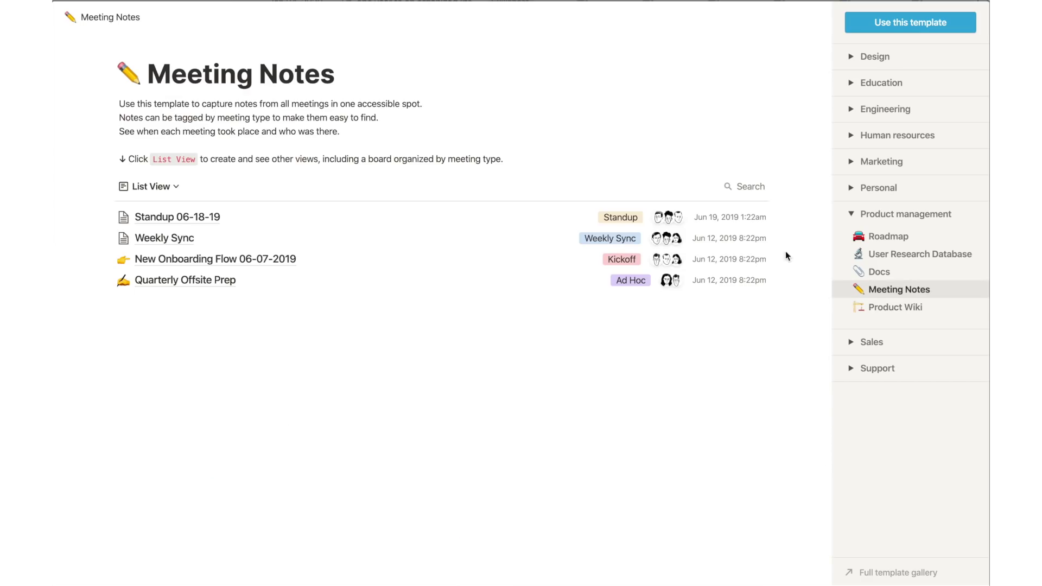
Preview the Engineering Wiki and Engineering Roadmap templates under Engineering.
left_click(854, 111)
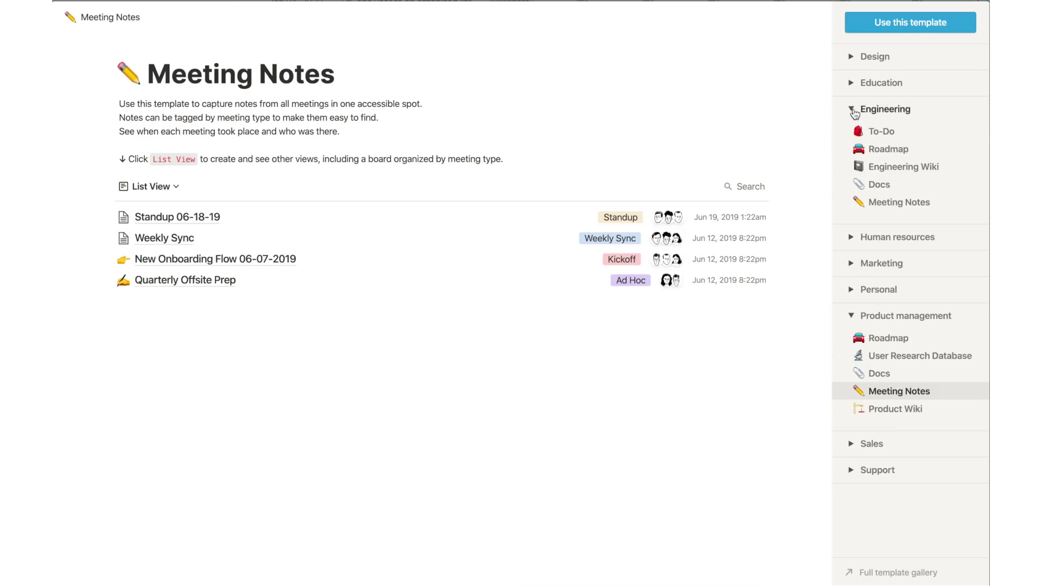
left_click(882, 166)
scroll(655, 349, "up", 3)
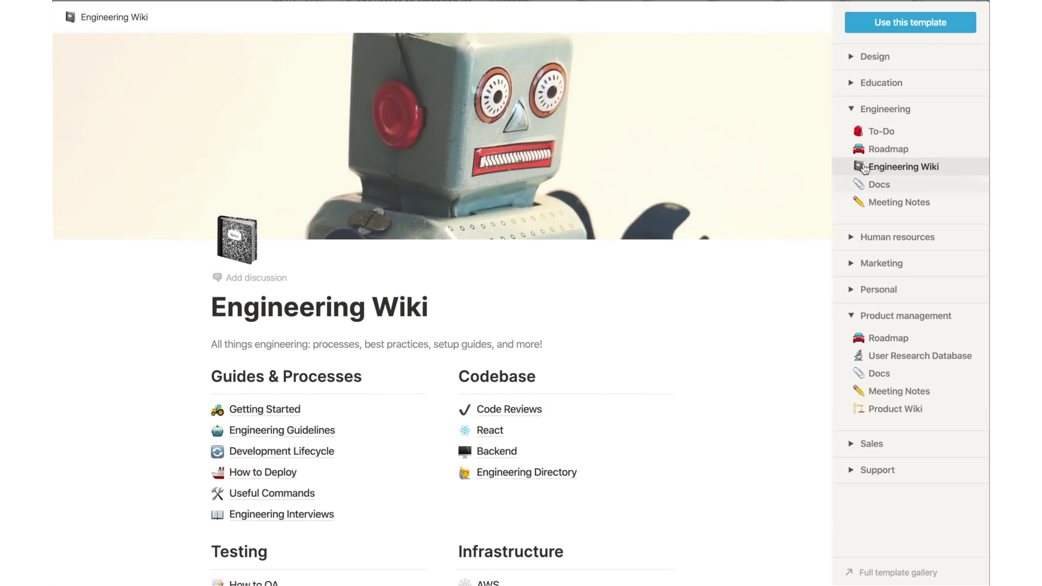
left_click(884, 149)
scroll(749, 320, "down", 1)
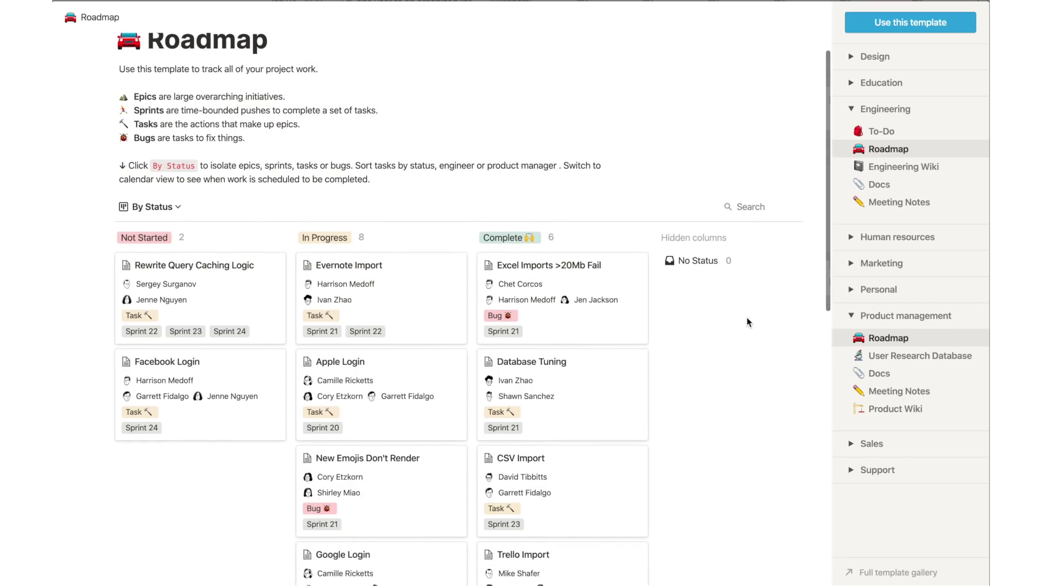
scroll(747, 322, "down", 6)
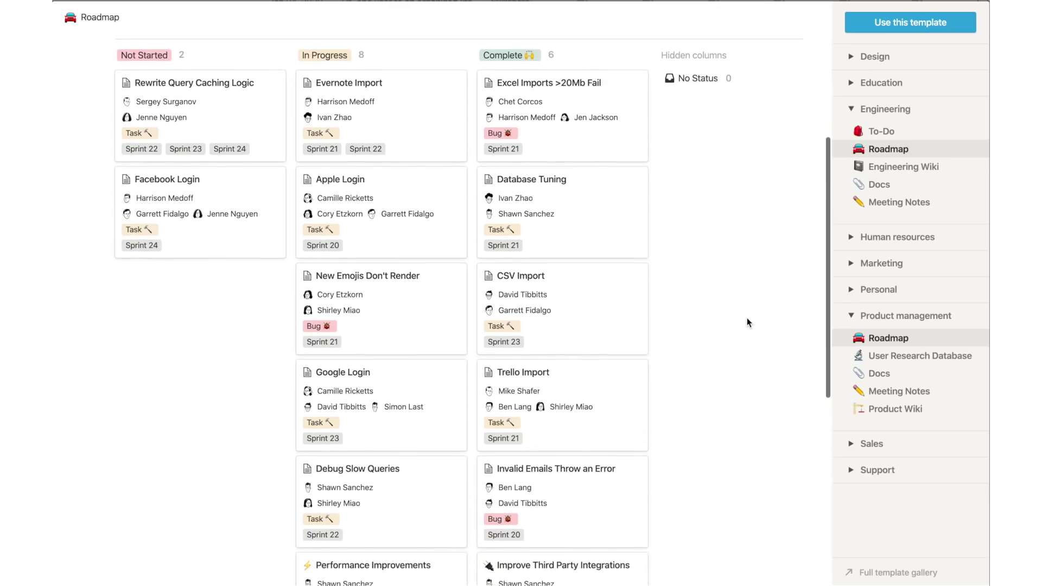
scroll(747, 322, "down", 5)
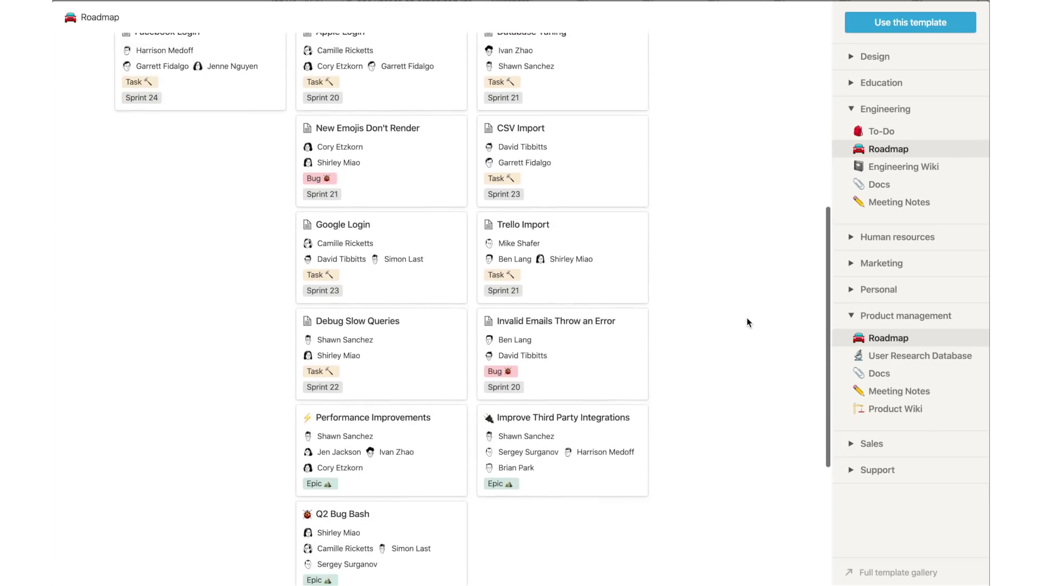
scroll(747, 317, "down", 2)
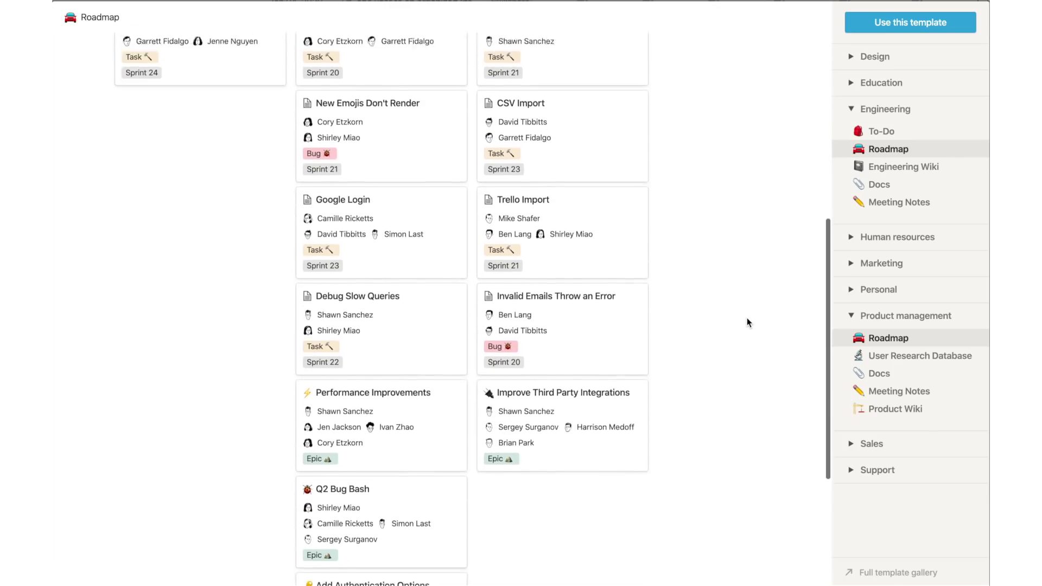
Open the 'Add query parameters for new templates' task in the Engineering To-Do template.
left_click(881, 132)
left_click(548, 291)
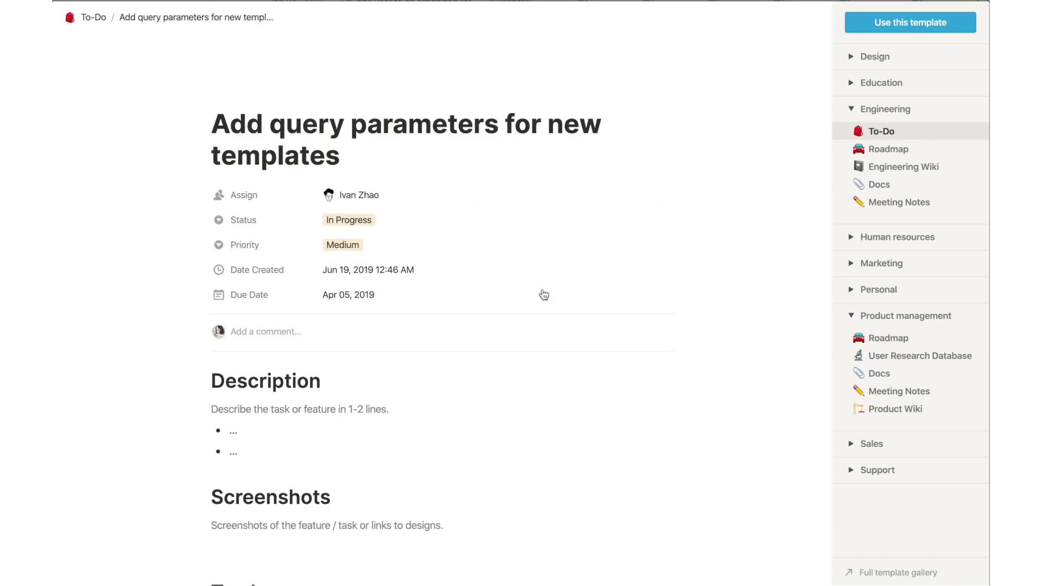
scroll(519, 360, "down", 3)
scroll(519, 361, "up", 2)
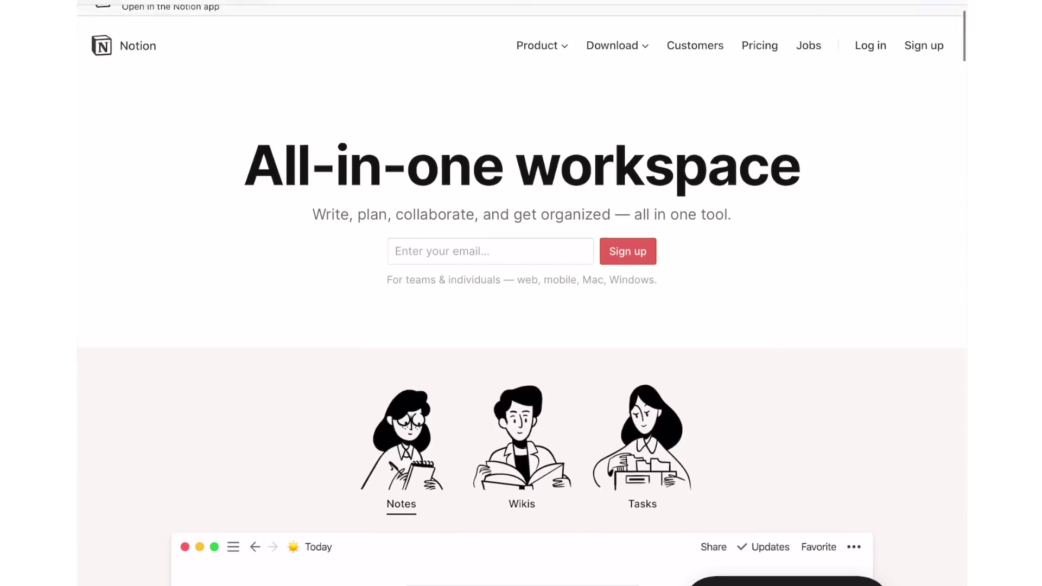
scroll(521, 293, "down", 2)
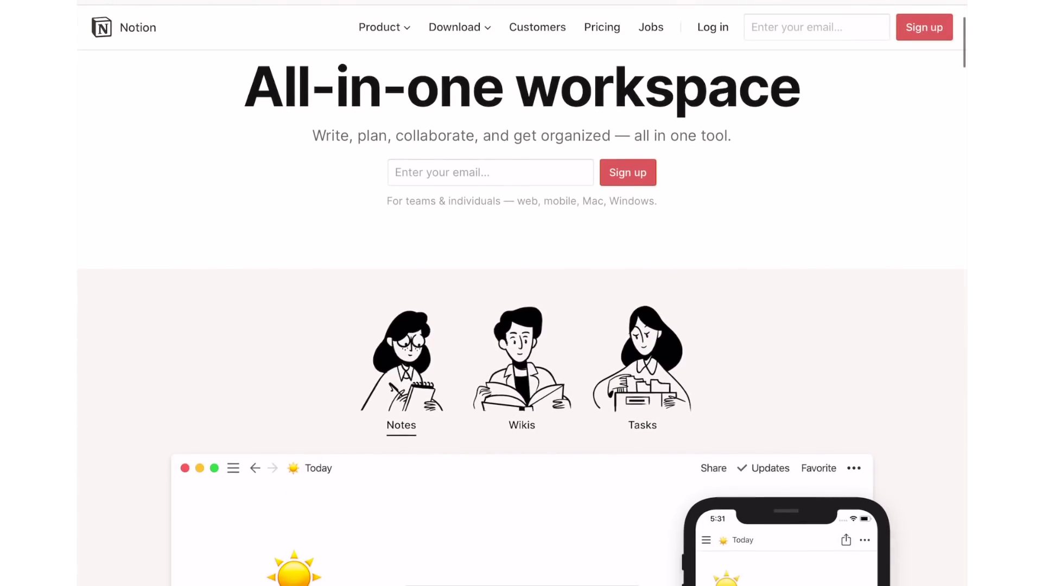
scroll(521, 293, "down", 7)
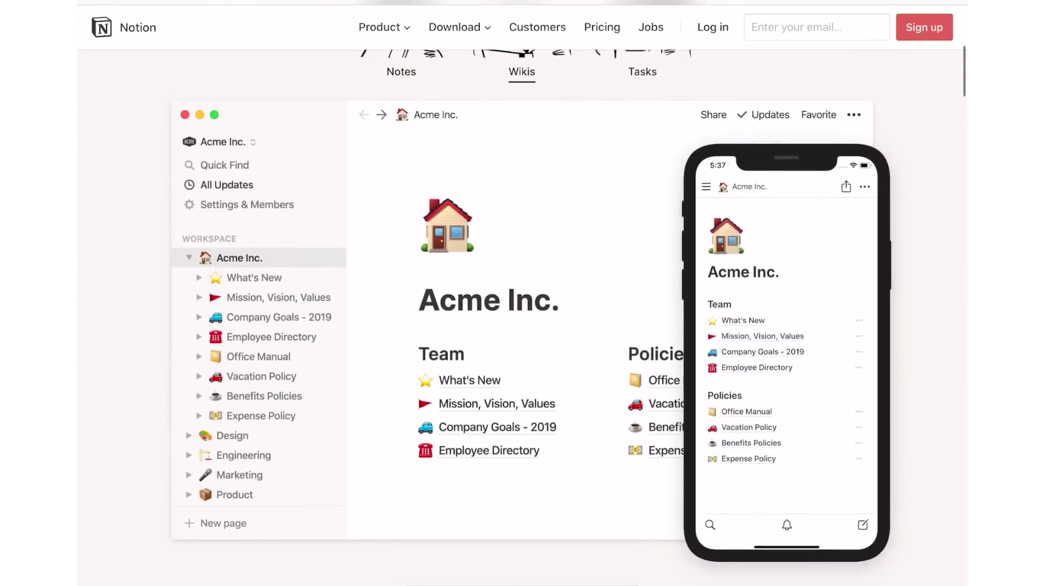
scroll(521, 293, "down", 1)
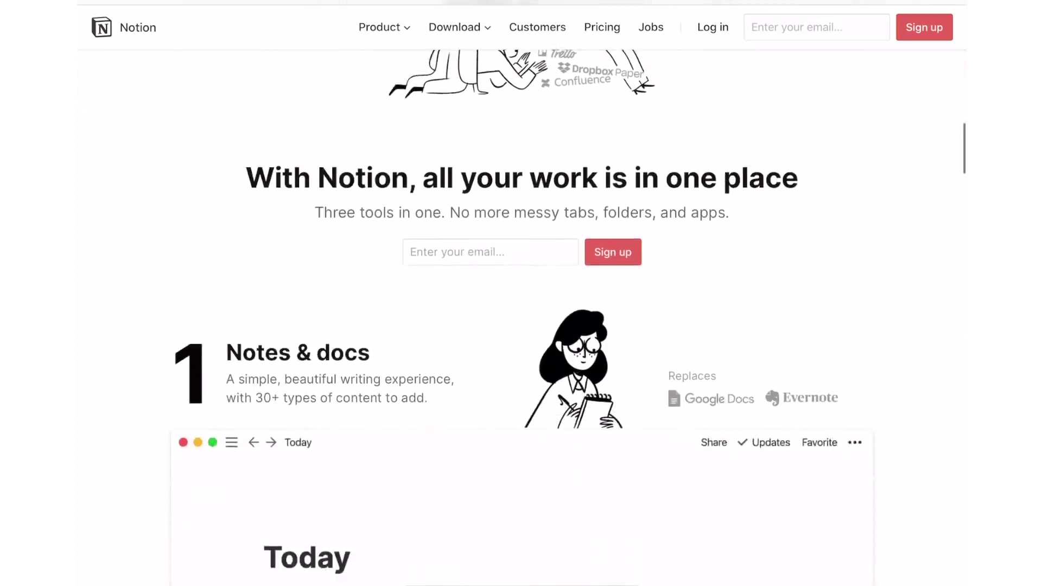
scroll(521, 317, "down", 11)
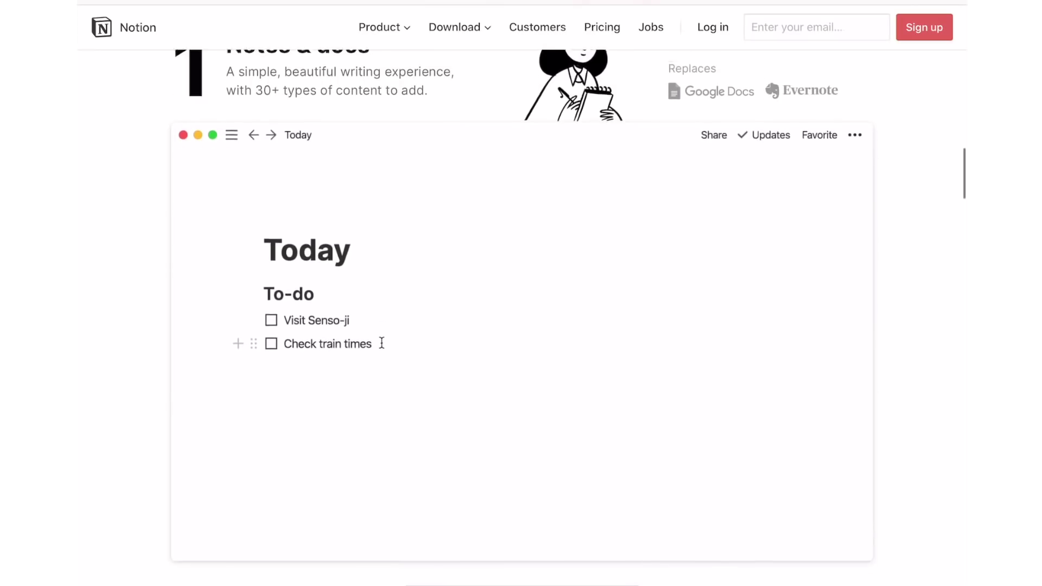
scroll(521, 317, "down", 4)
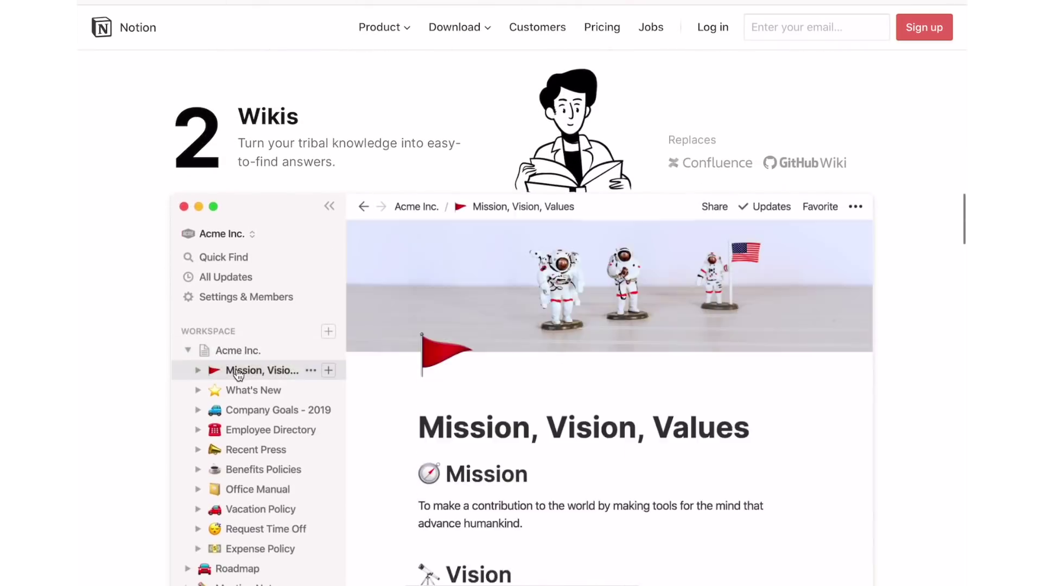
scroll(521, 317, "down", 2)
scroll(209, 486, "down", 10)
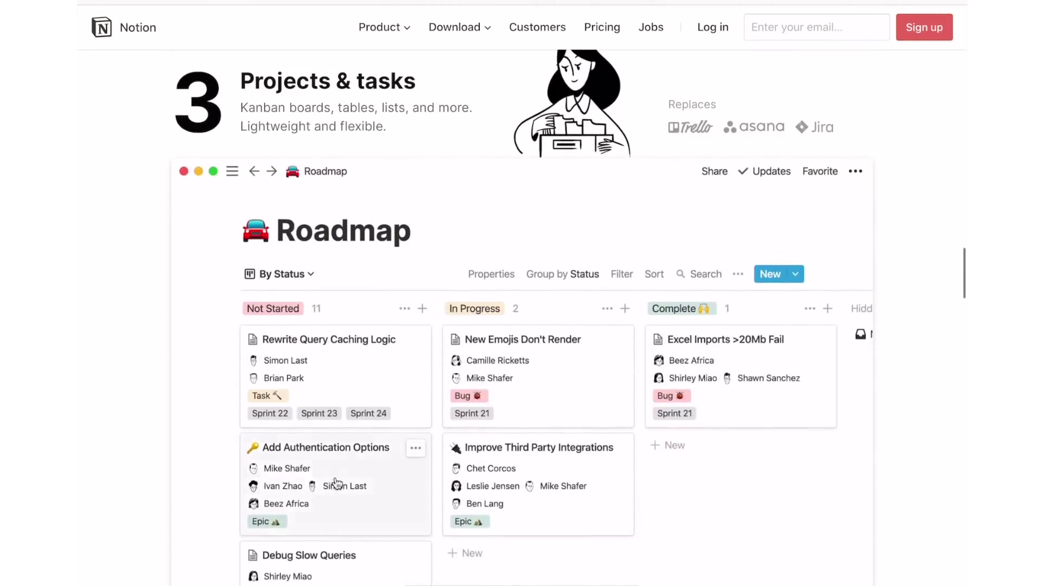
scroll(521, 317, "down", 12)
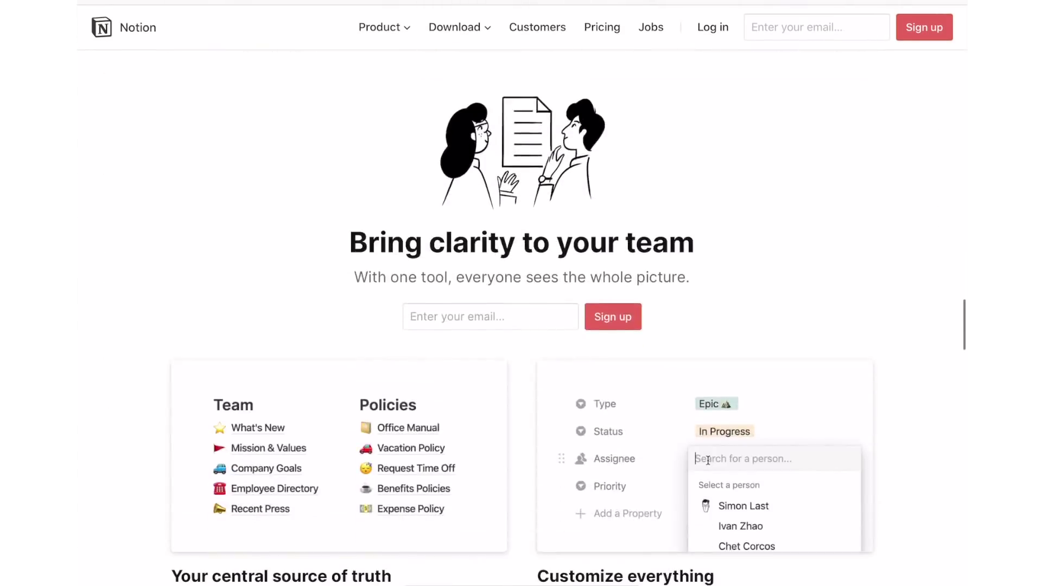